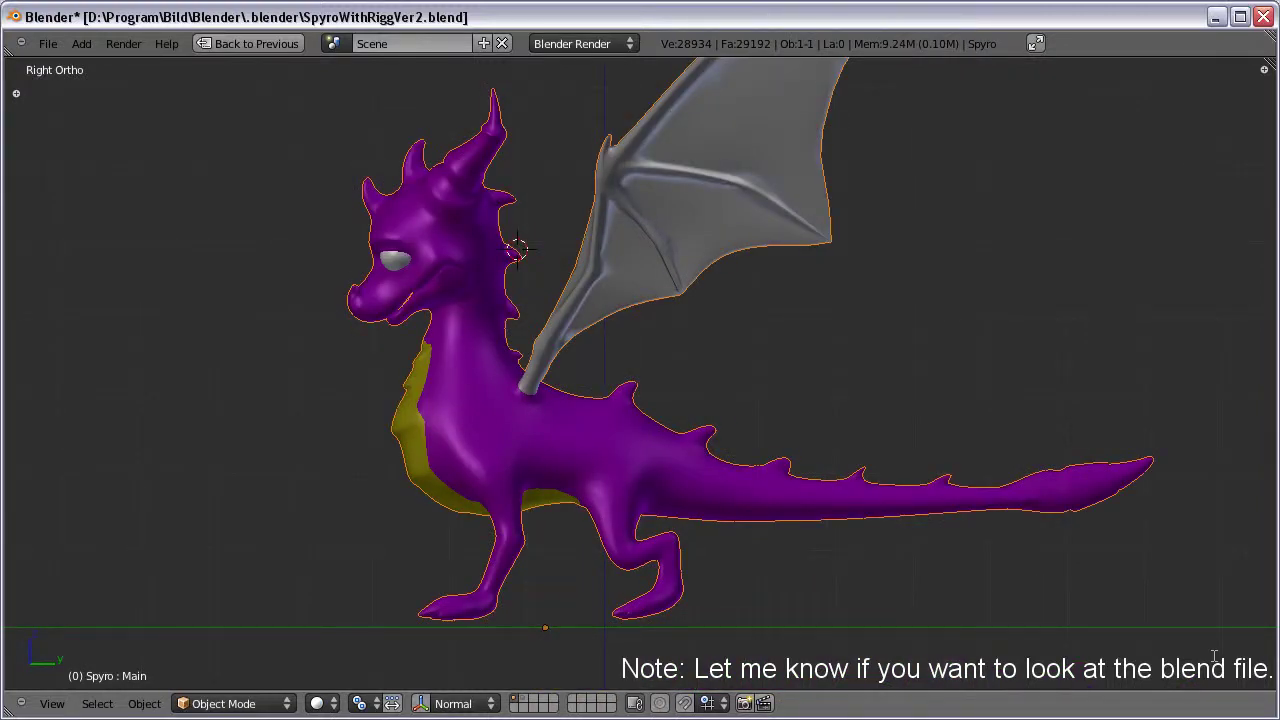
Step: Press A so the purple Spyro mesh is no longer selected
key(a)
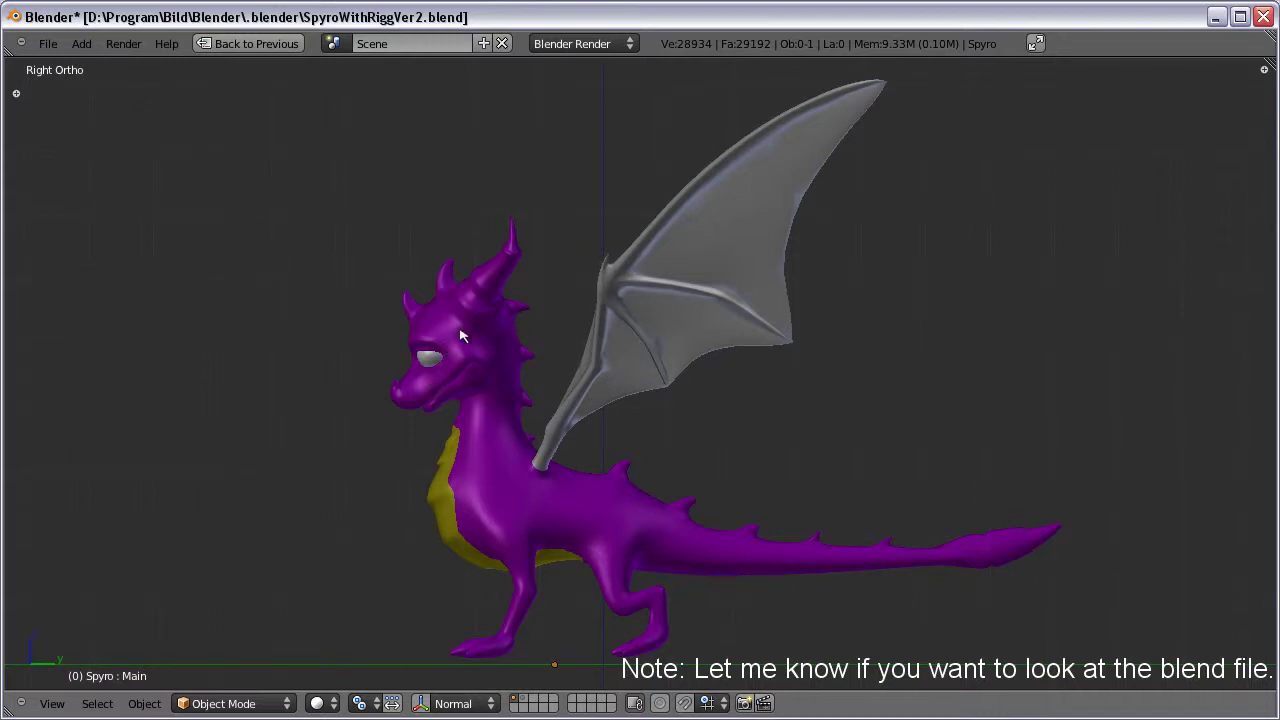
Step: Zoom in on the dragon and reveal its armature on bone layer 2
ctrl+scroll(420, 337, up, 2)
scroll(460, 290, up, 3)
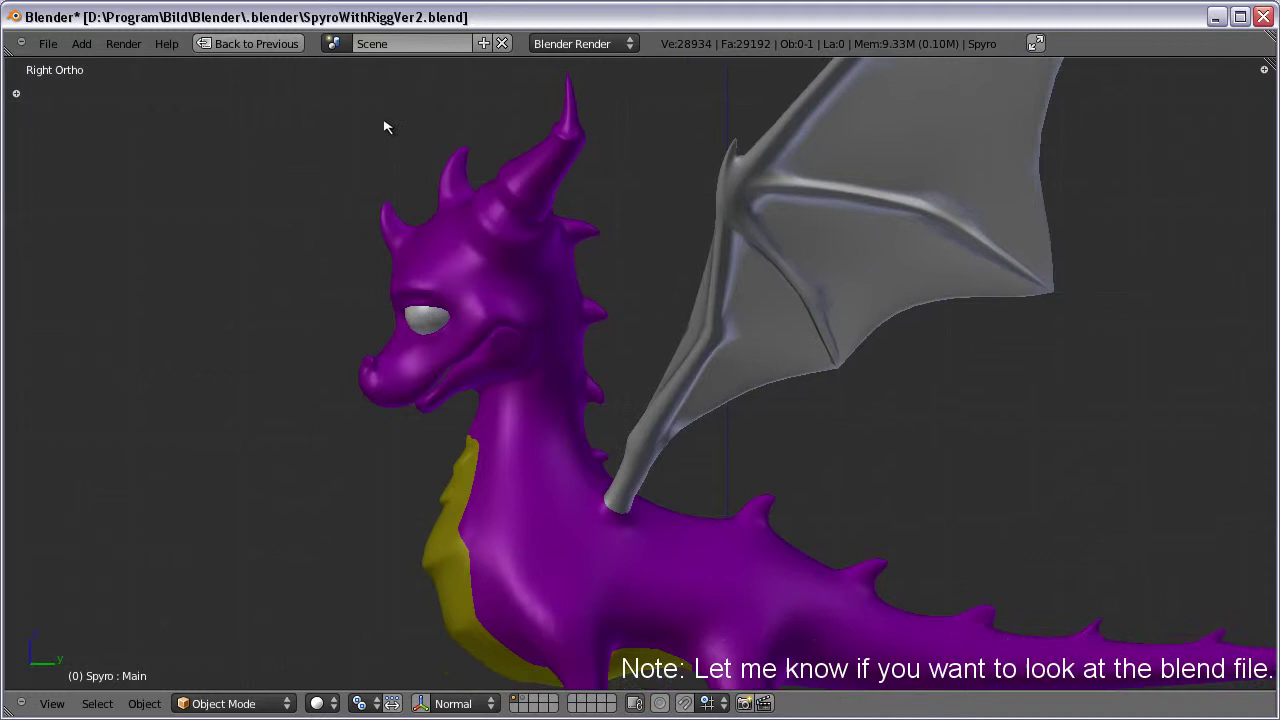
scroll(300, 180, up, 2)
scroll(220, 220, up, 1)
shift+scroll(170, 270, down, 1)
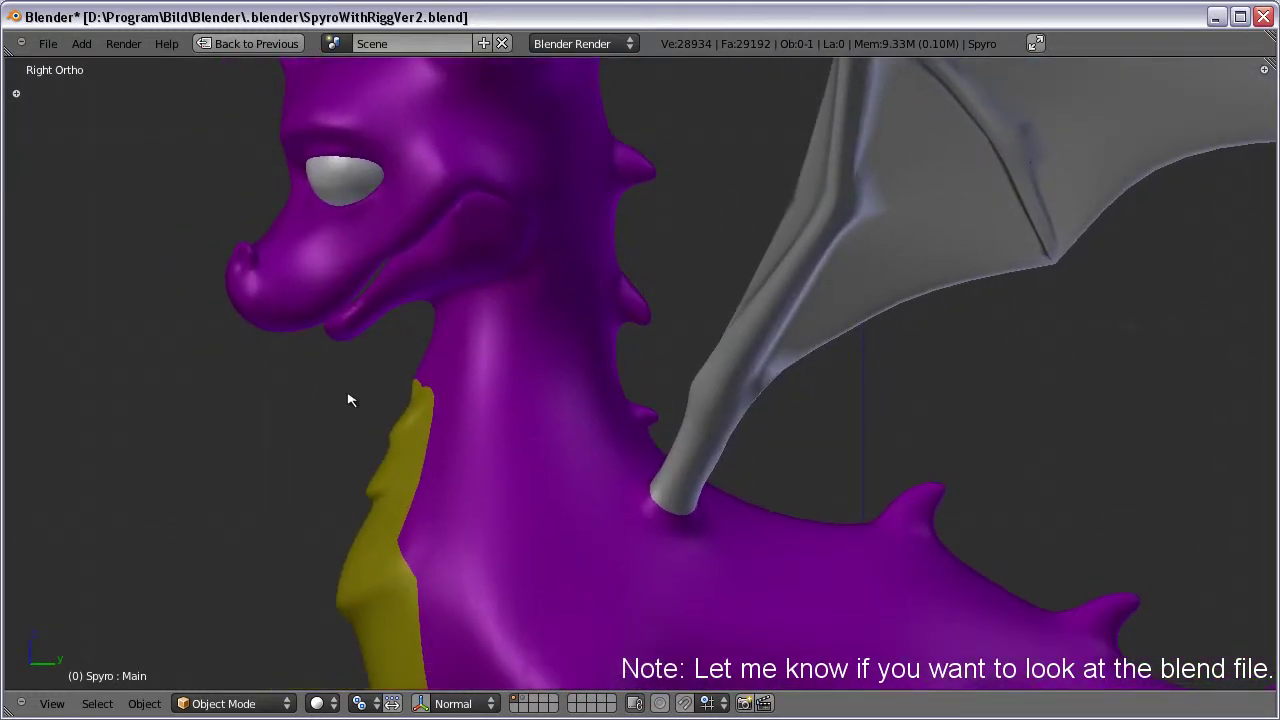
key(shift+2)
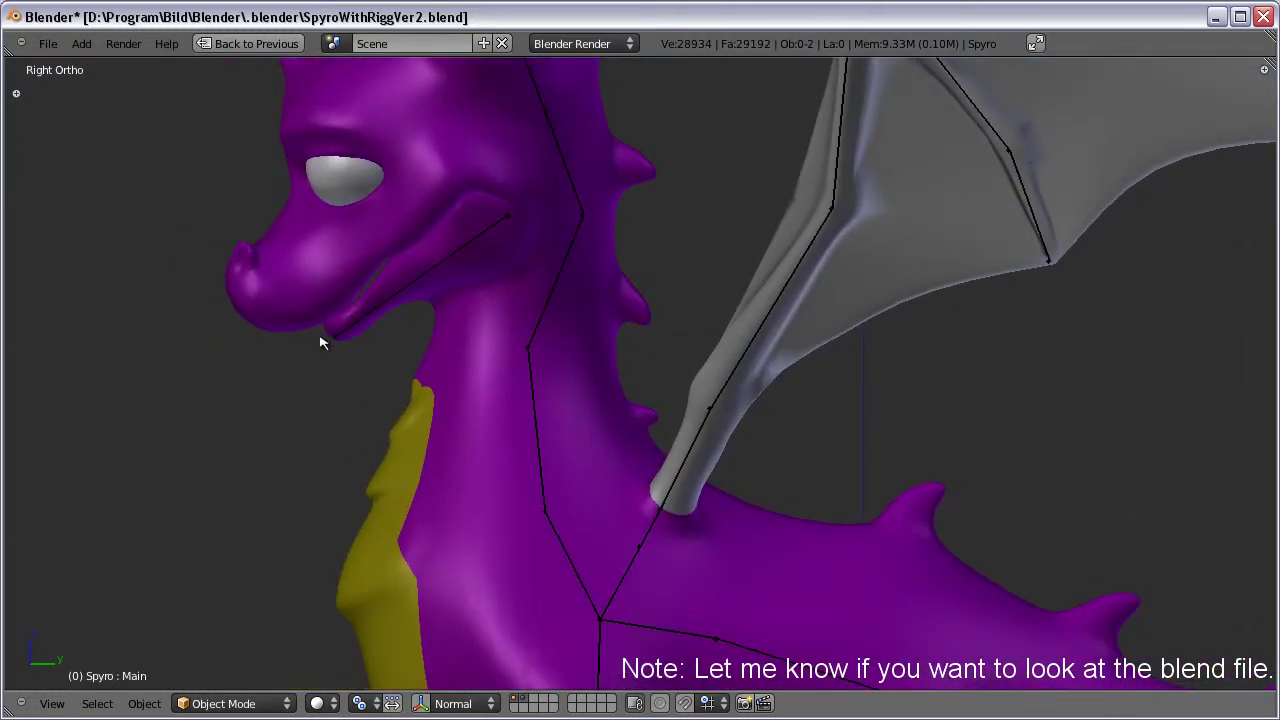
shift+scroll(322, 384, up, 1)
shift+scroll(334, 381, up, 1)
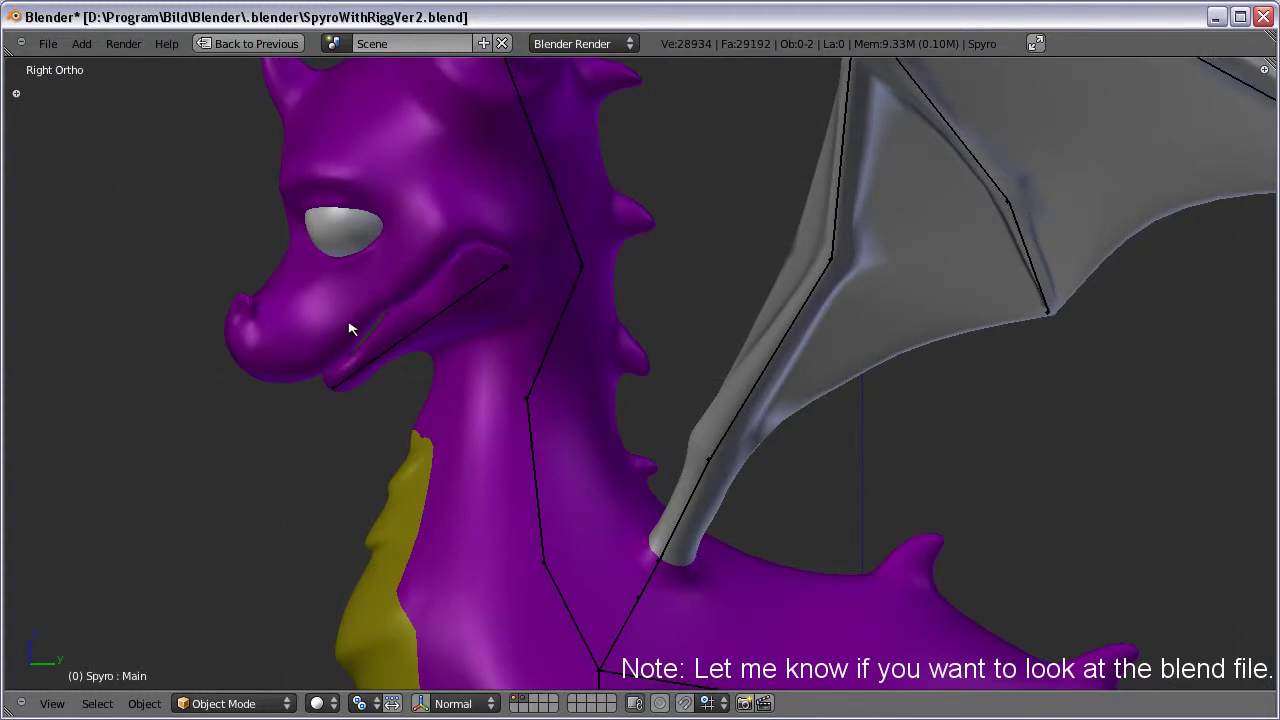
Step: Rotate the jaw bone down to pose the mouth open
right_click(400, 320)
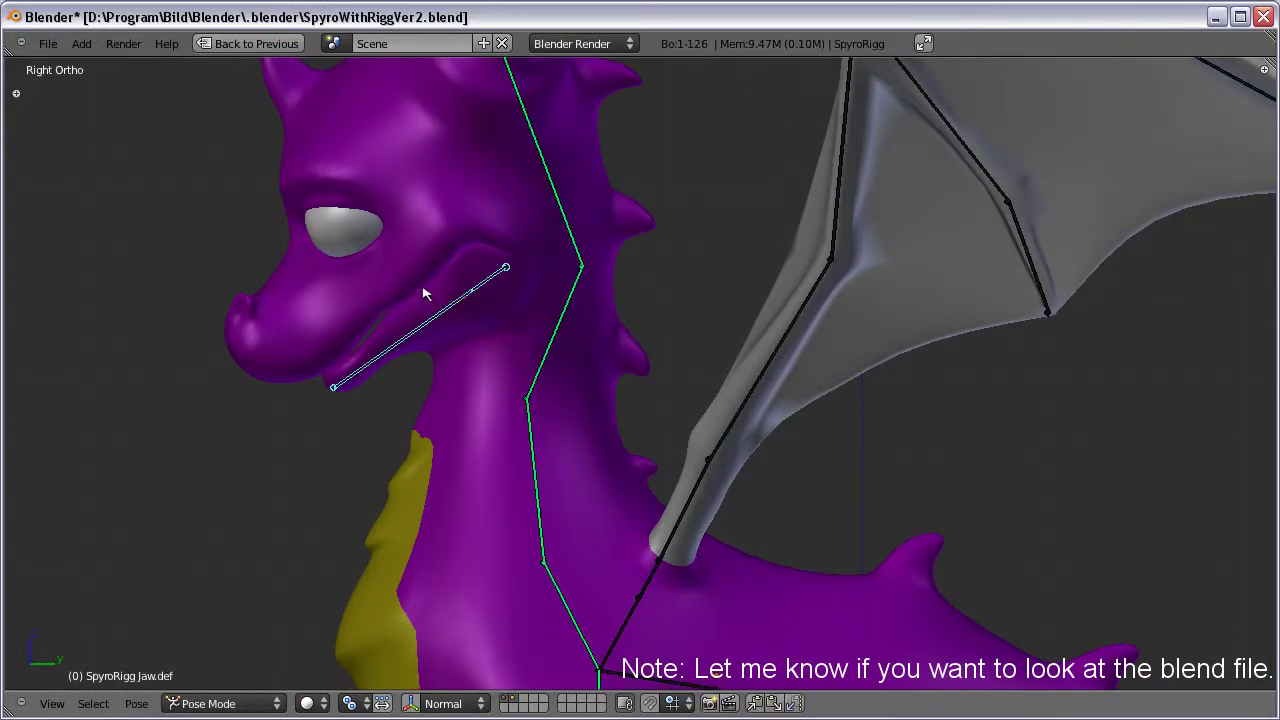
key(r)
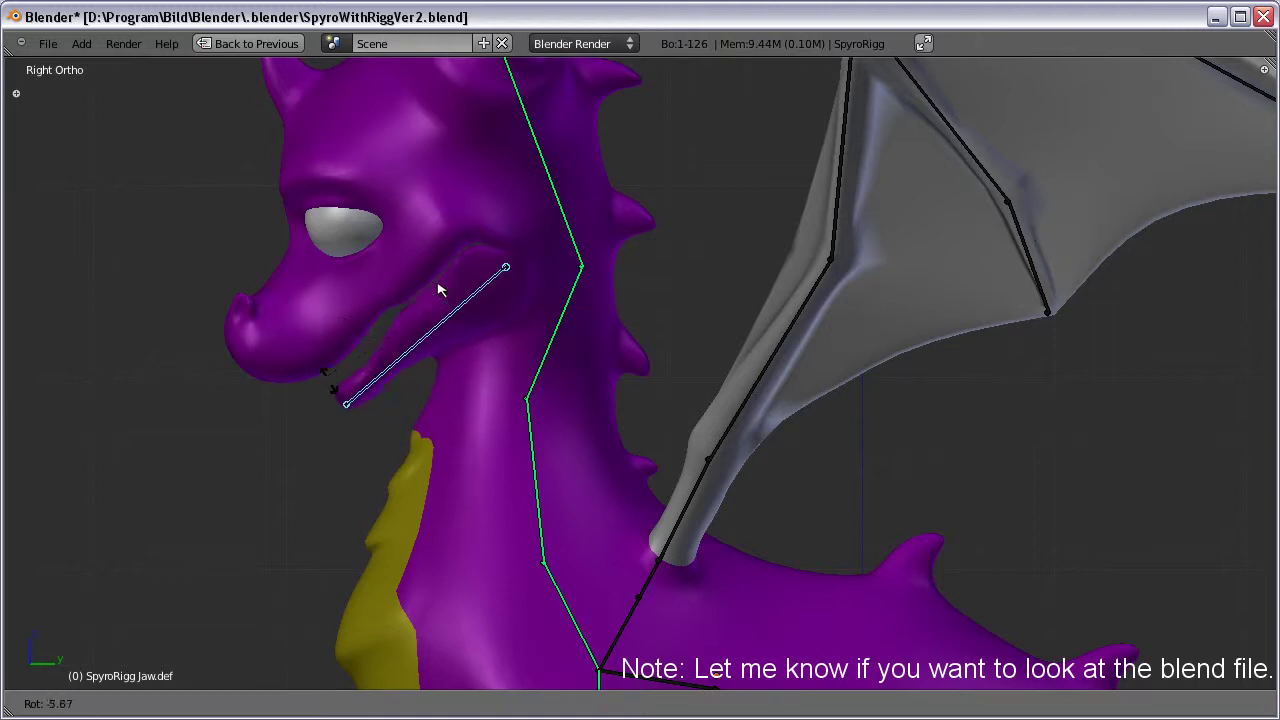
click(443, 287)
middle_drag(440, 280, 552, 312)
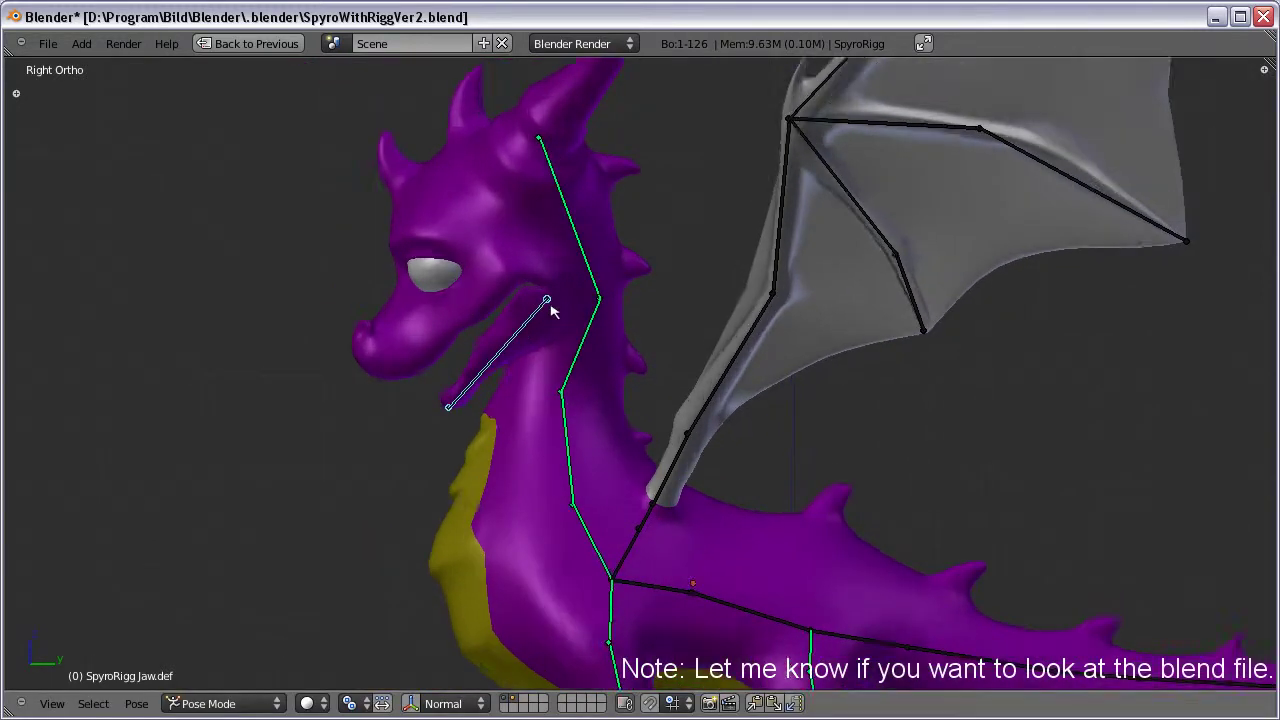
Step: Test-rotate the Wing2.L.def bone, cancel it, and select the Neck4.def bone
right_click(548, 333)
key(r)
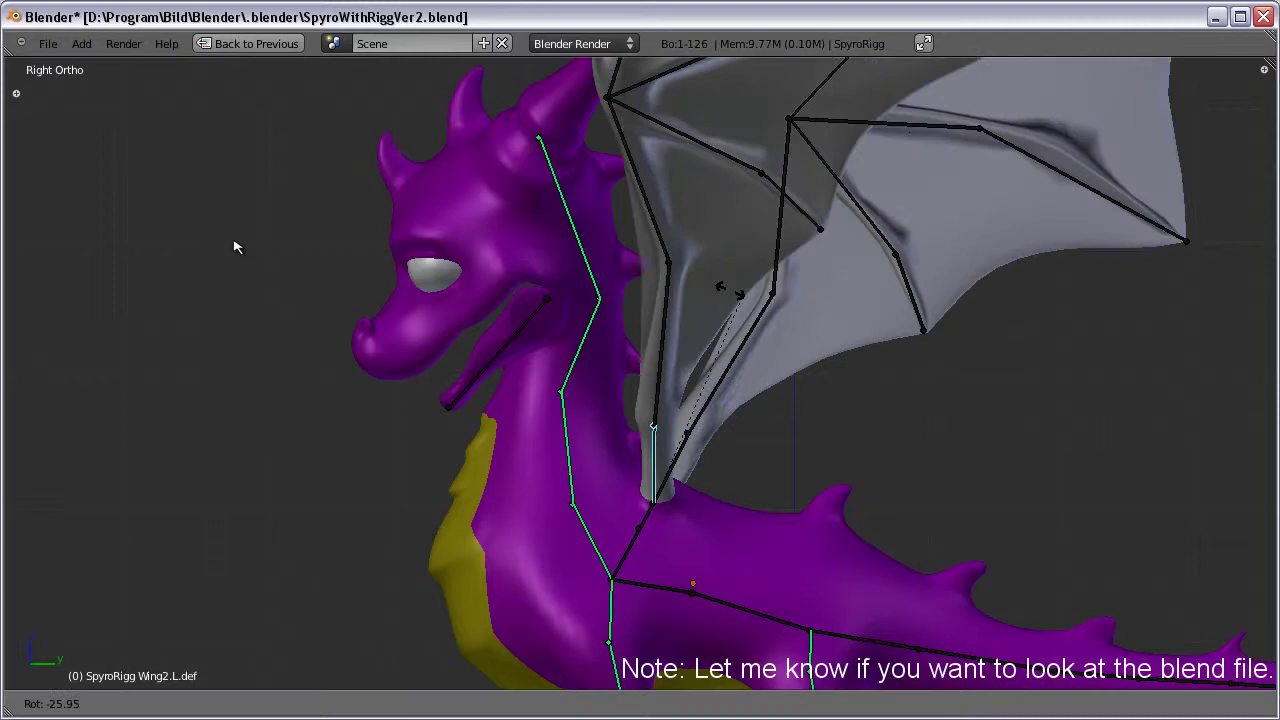
right_click(416, 219)
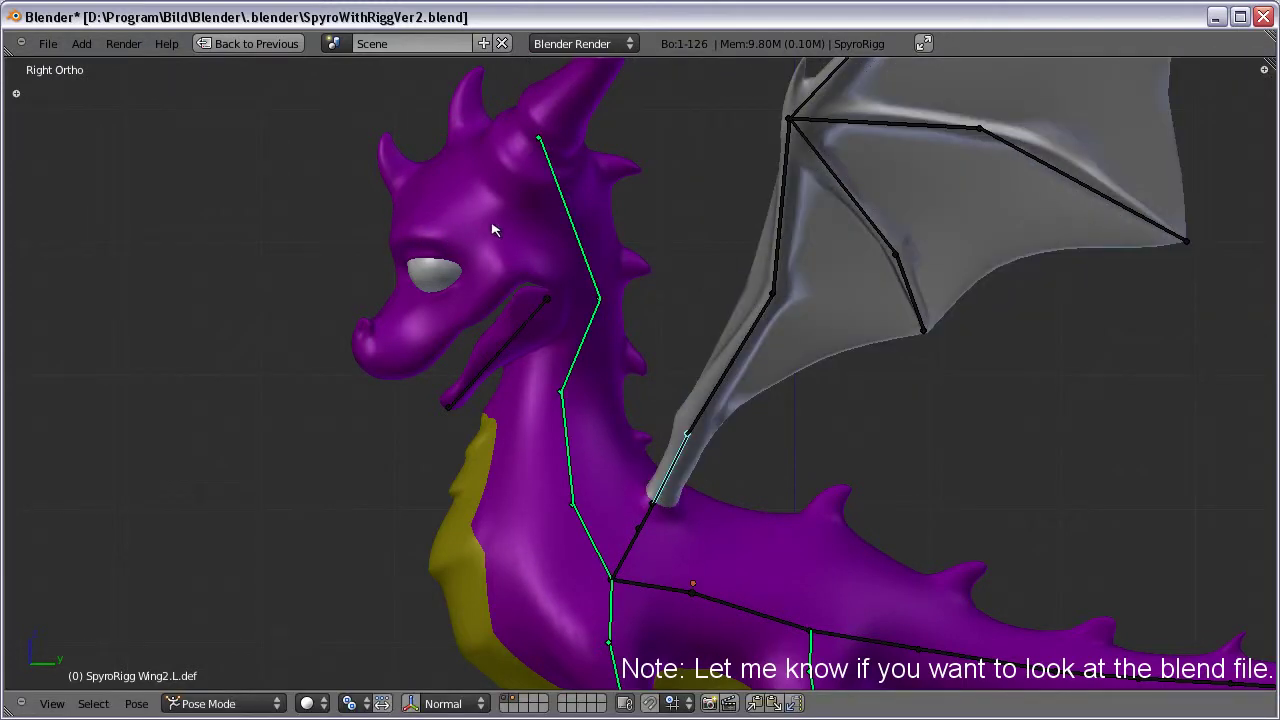
right_click(564, 138)
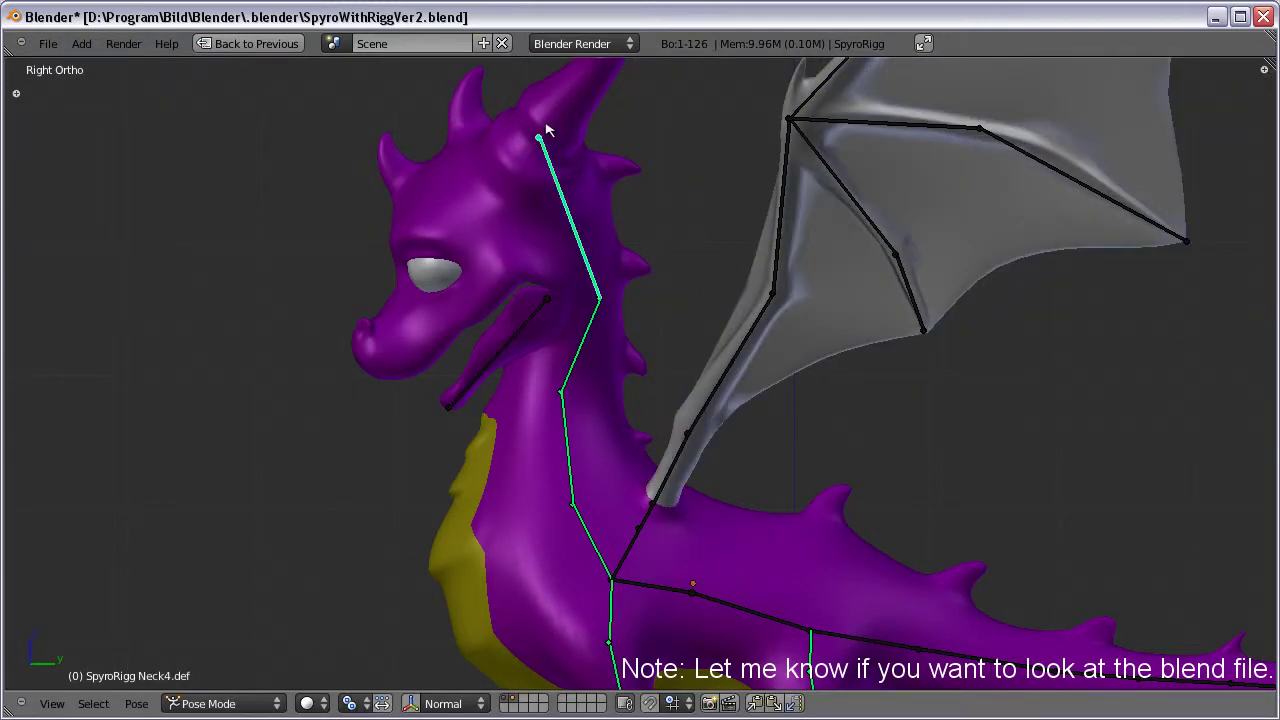
Step: Frame the head and turn it on Neck4.def, constrained first to X, then global Z
scroll(530, 130, up, 1)
scroll(500, 129, up, 1)
scroll(500, 129, up, 1)
scroll(497, 130, up, 1)
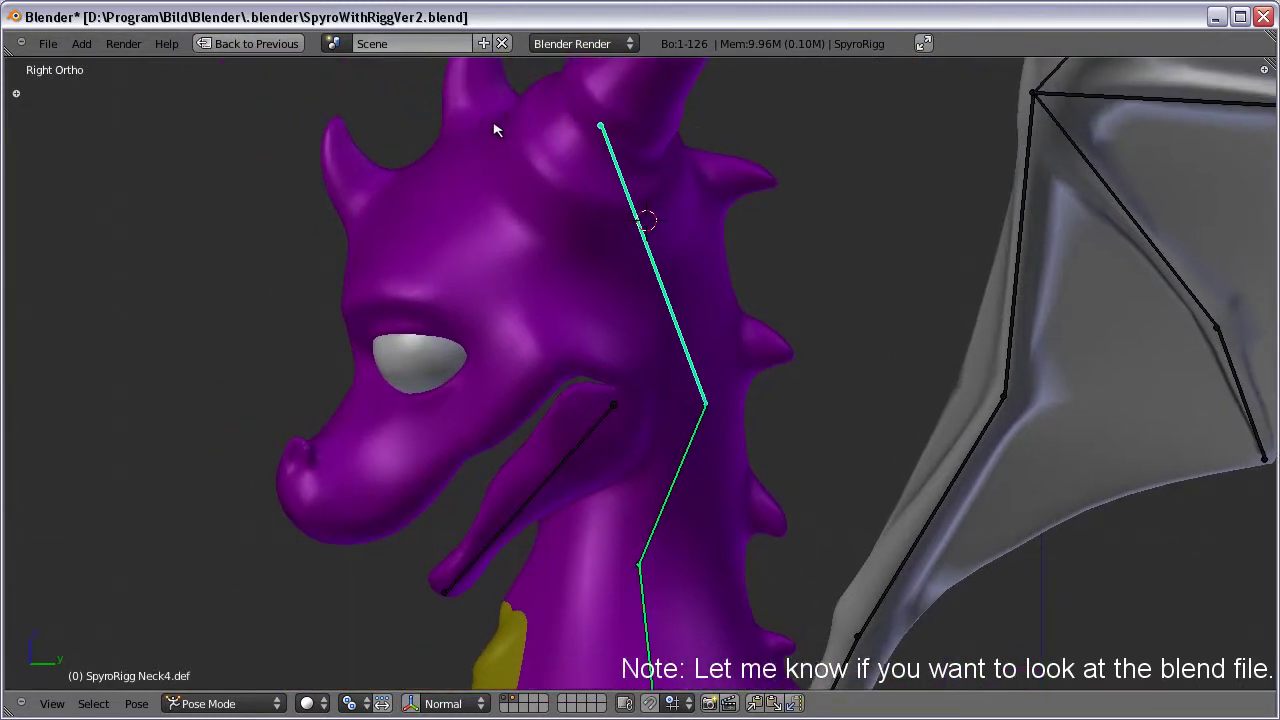
scroll(566, 165, up, 1)
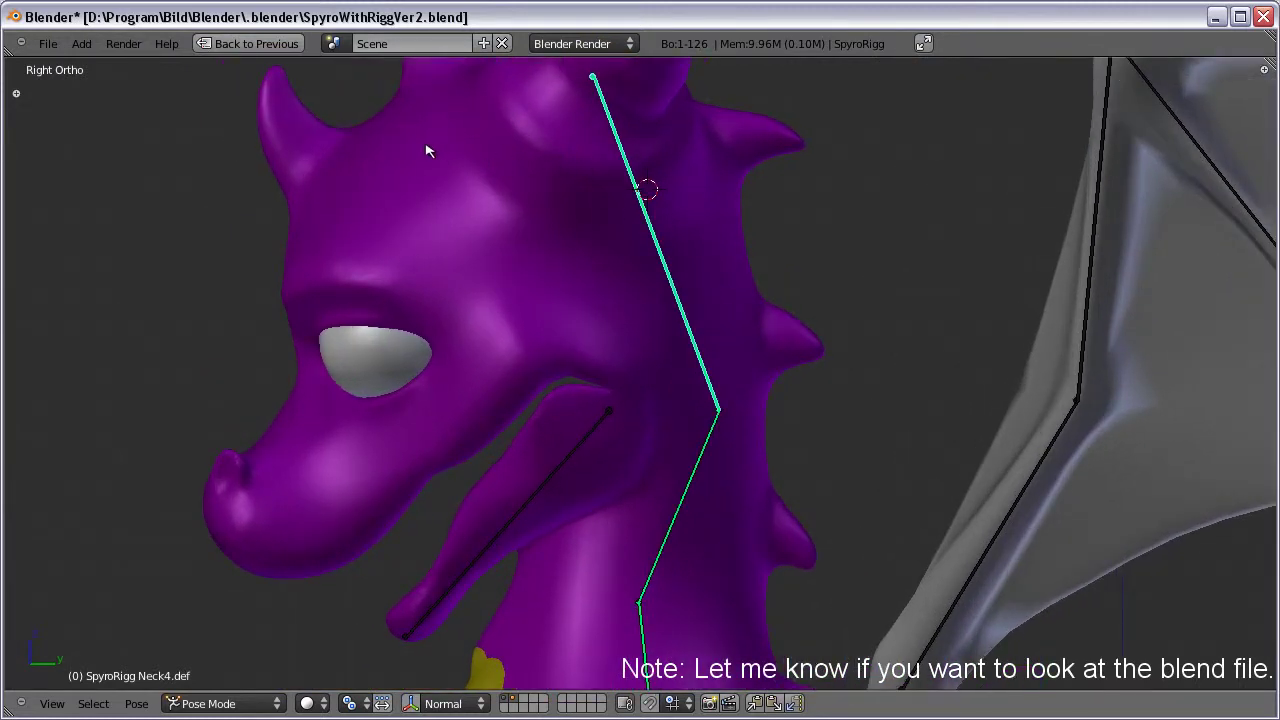
shift+middle_drag(427, 150, 381, 158)
key(r)
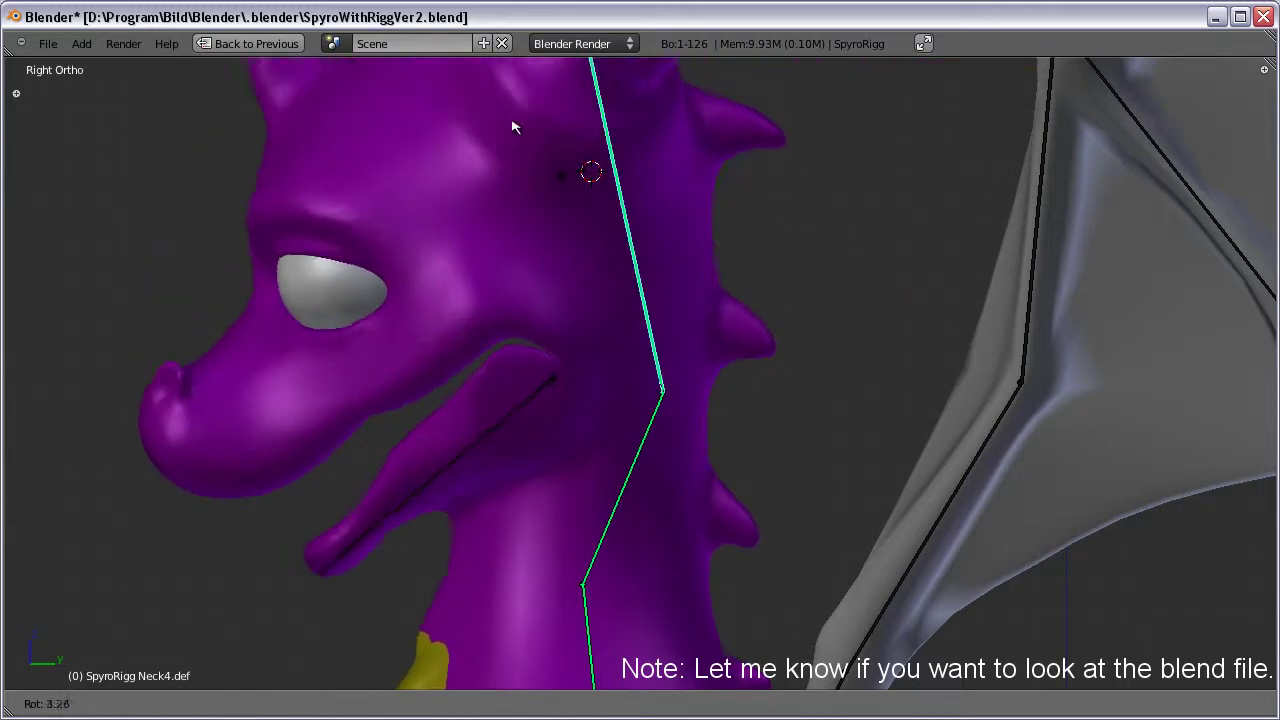
key(x)
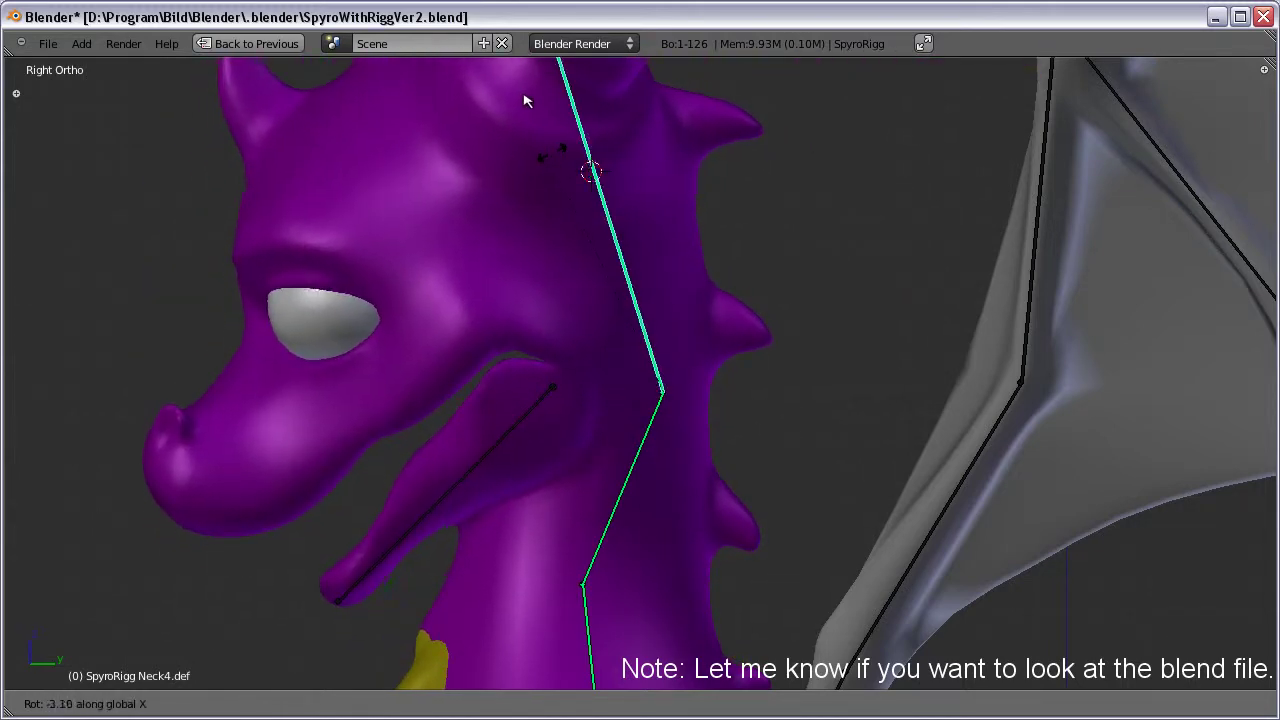
key(x)
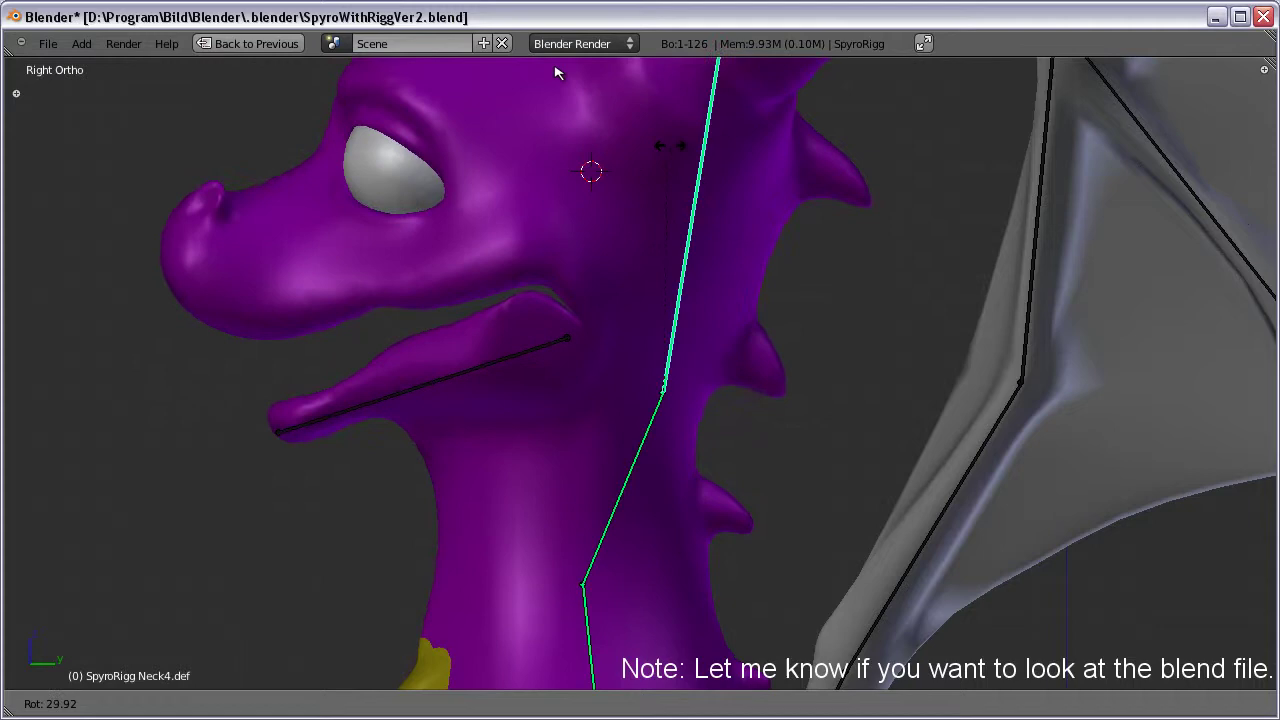
key(z)
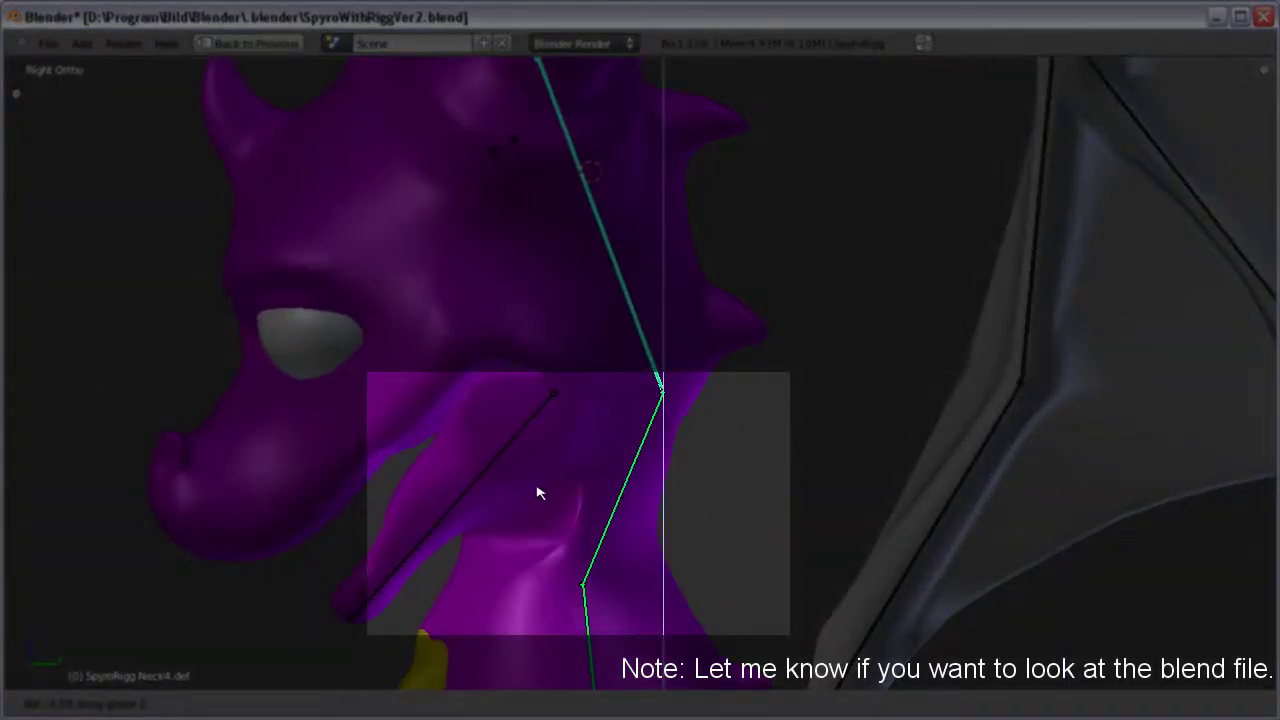
click(566, 238)
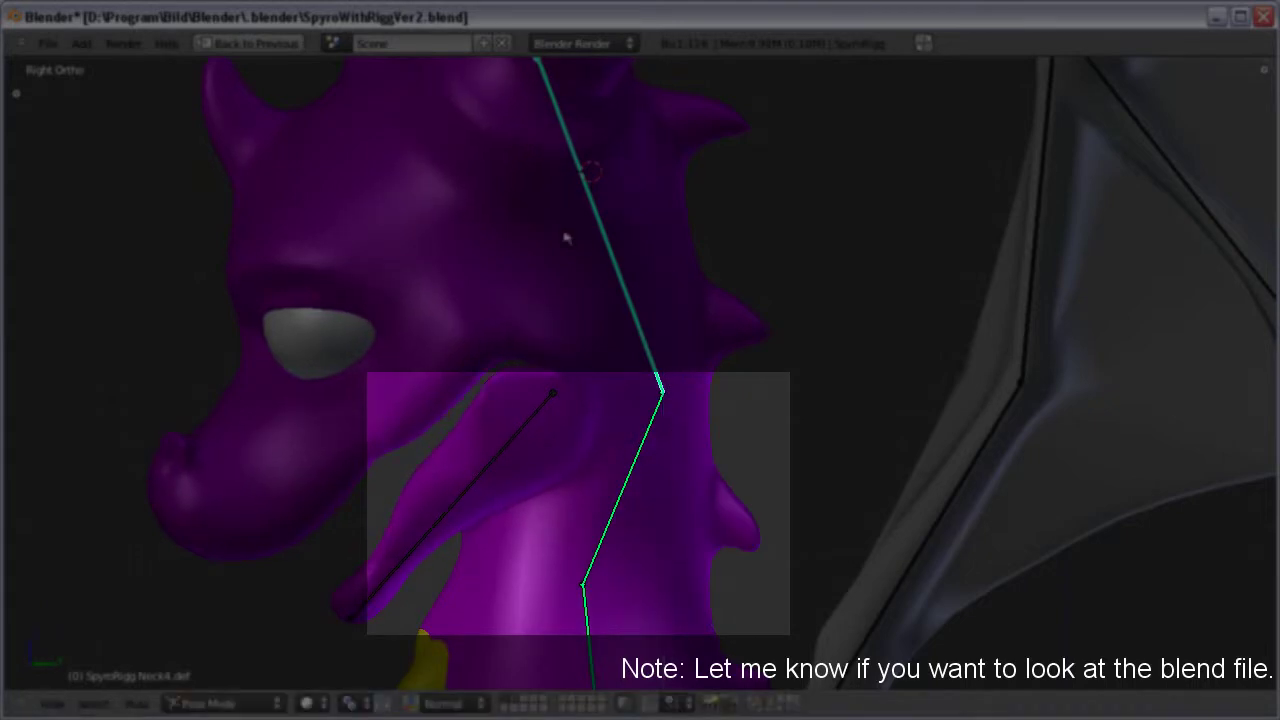
Step: Rotate Neck4.def around global Z twice more, viewing the head in perspective
key(r)
key(z)
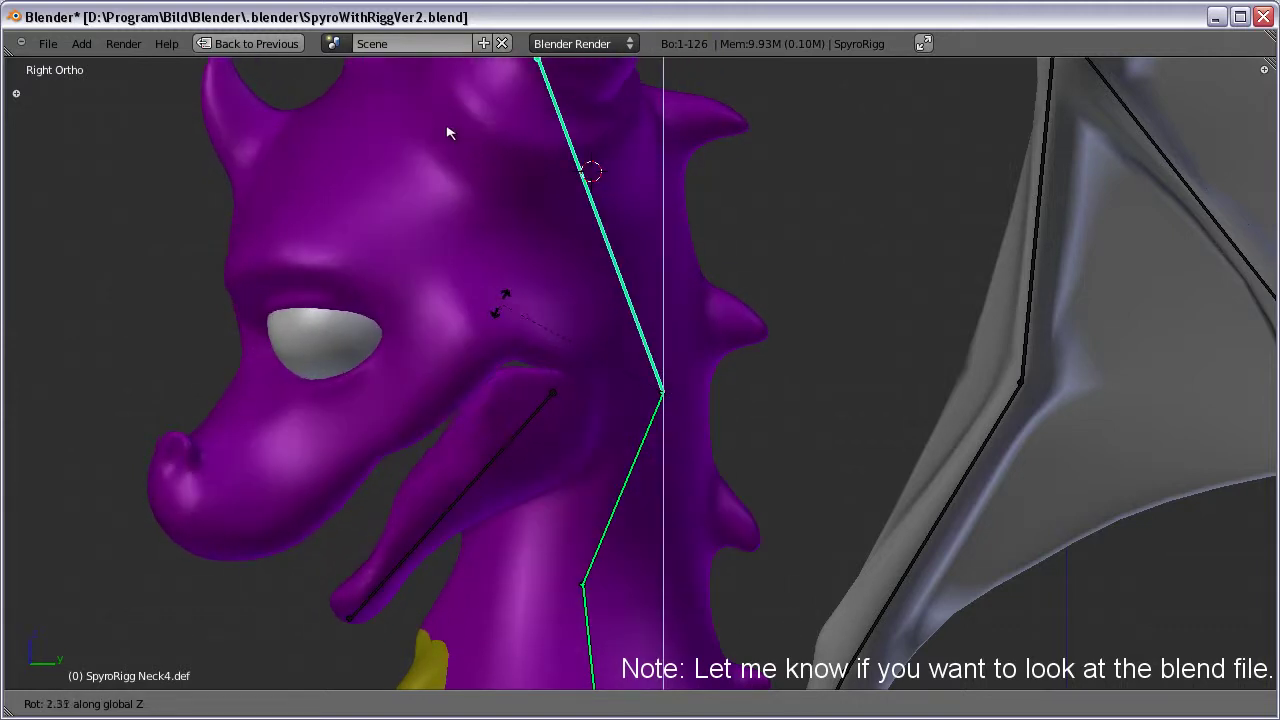
click(533, 137)
mouse_move(400, 134)
middle_down()
mouse_move(366, 129)
mouse_move(423, 137)
mouse_move(497, 338)
mouse_move(507, 313)
middle_up()
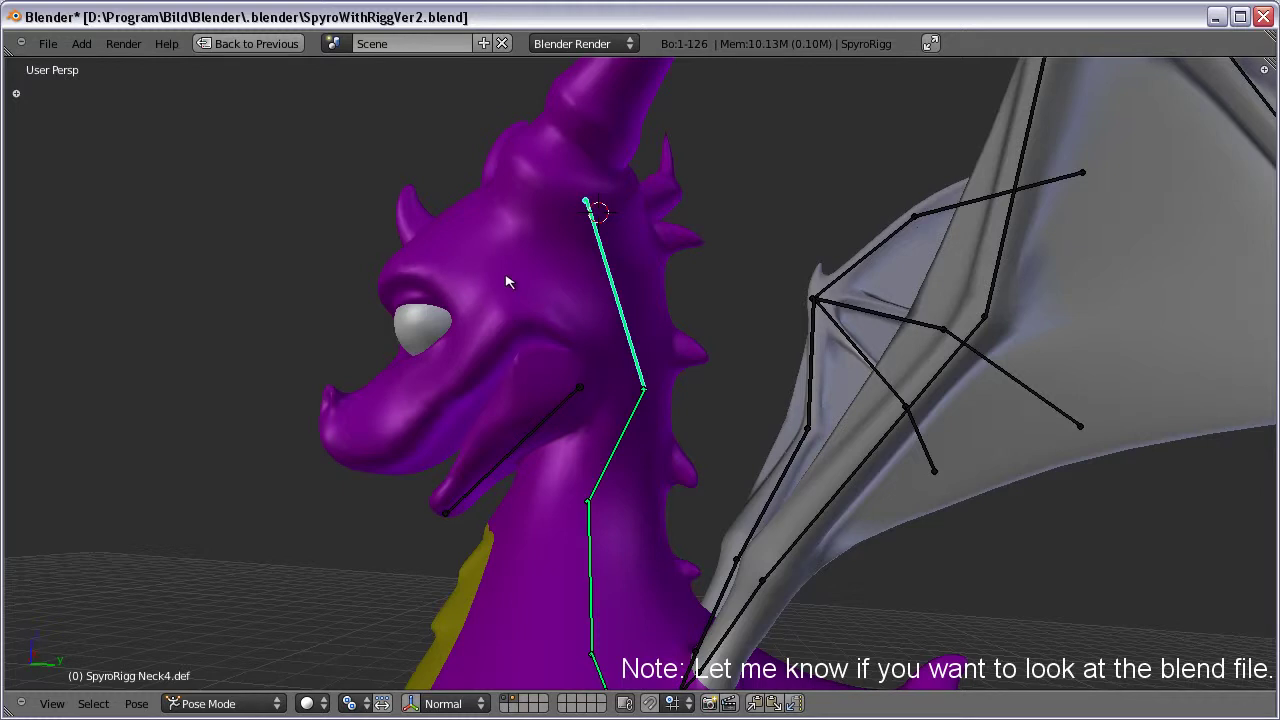
key(r)
key(z)
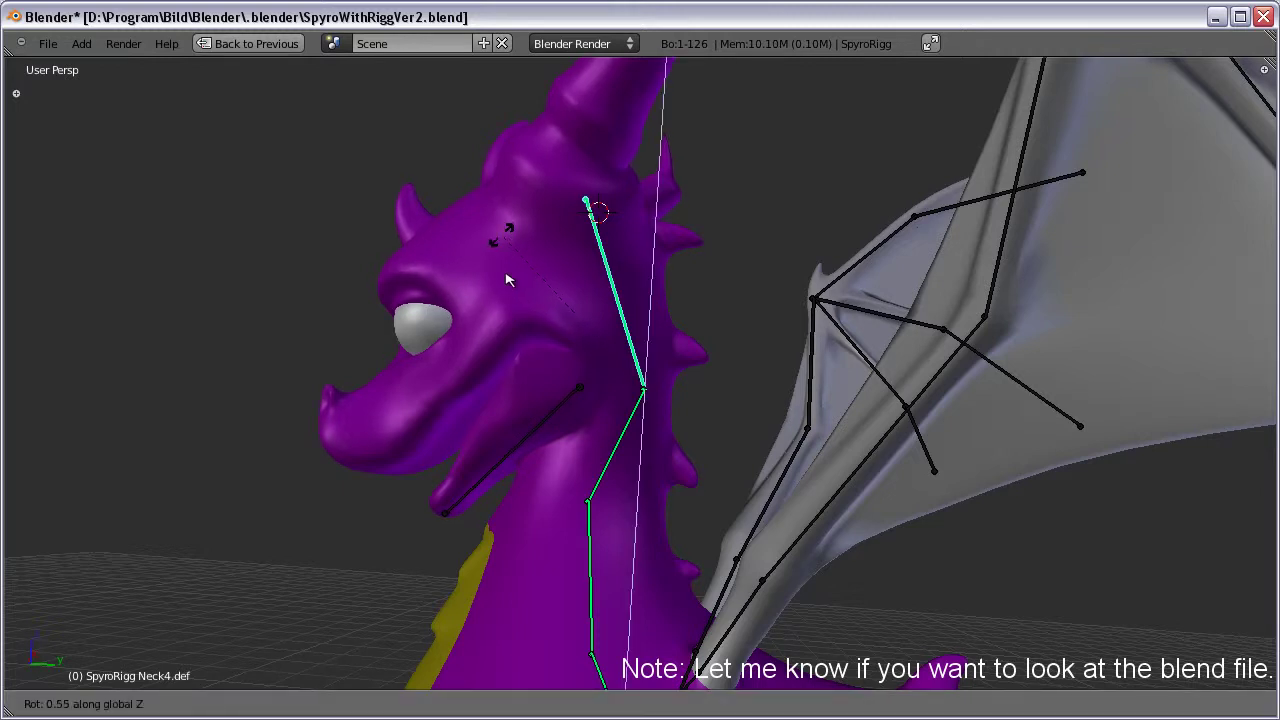
click(532, 193)
Step: Put the Spyro mesh in Weight Paint mode, in side view with wireframe shown
right_click(532, 193)
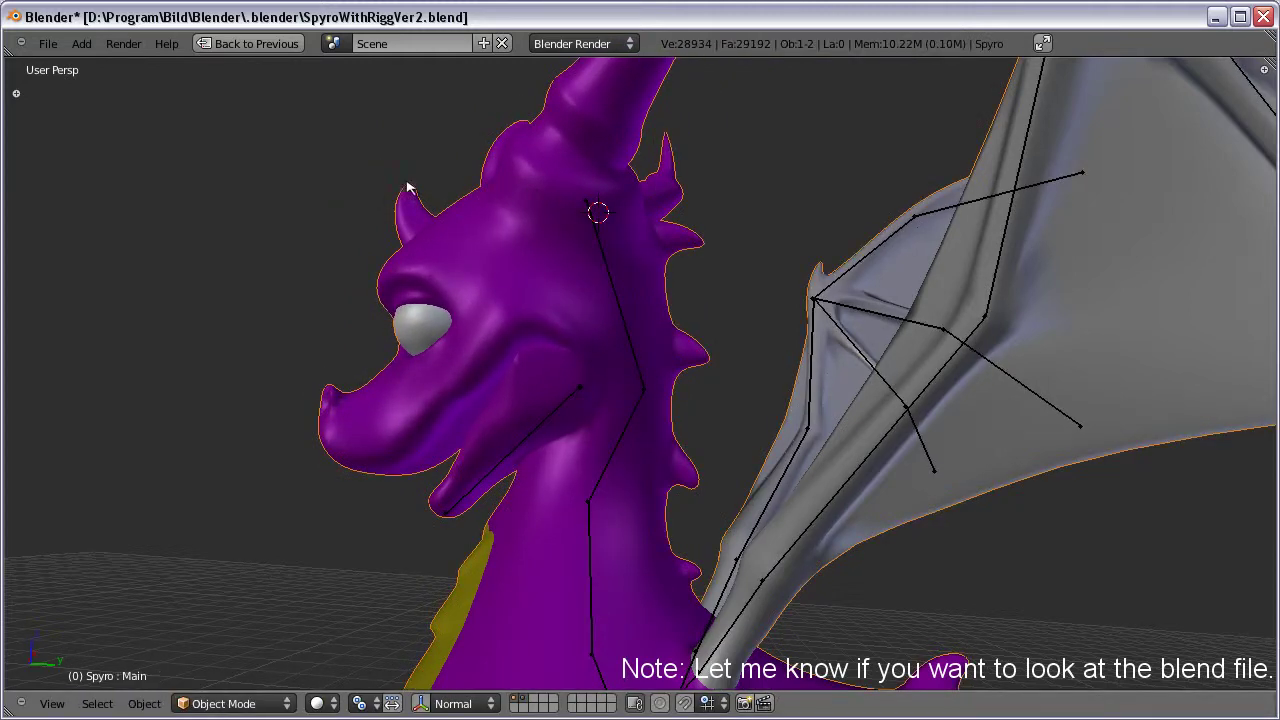
key(ctrl+Tab)
scroll(1057, 57, up, 3)
scroll(914, 266, up, 2)
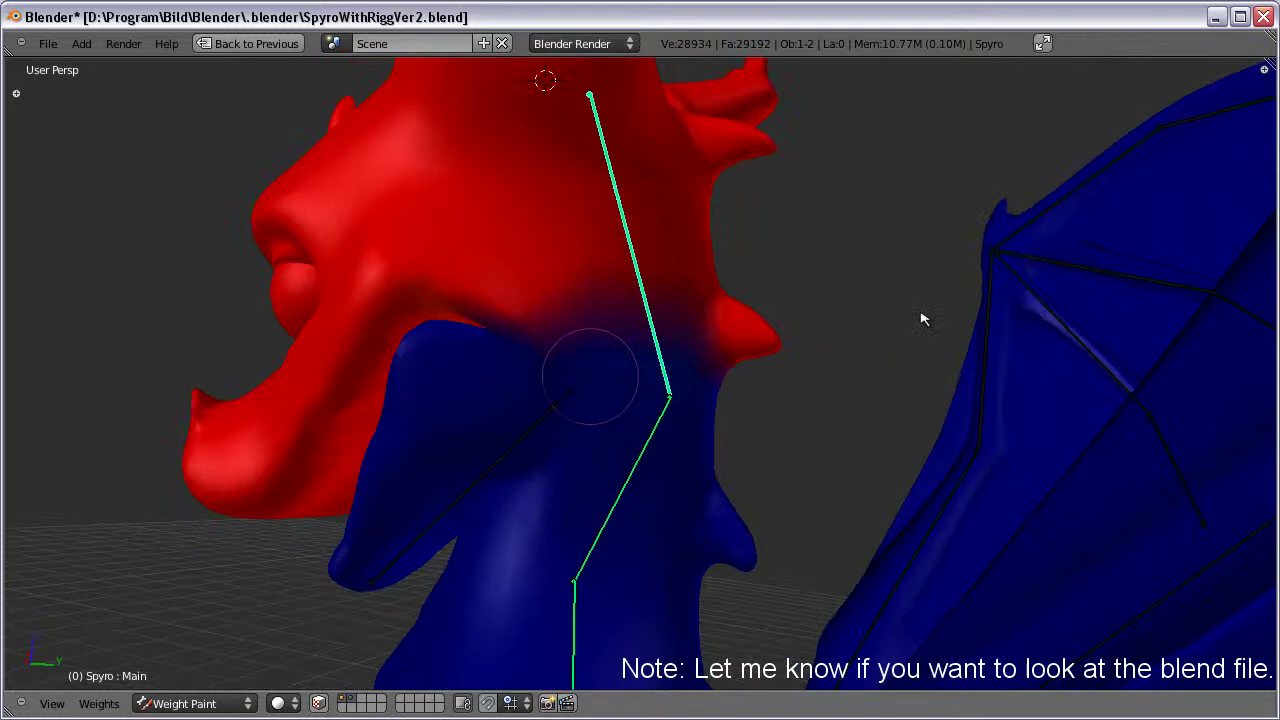
middle_drag(922, 318, 929, 280)
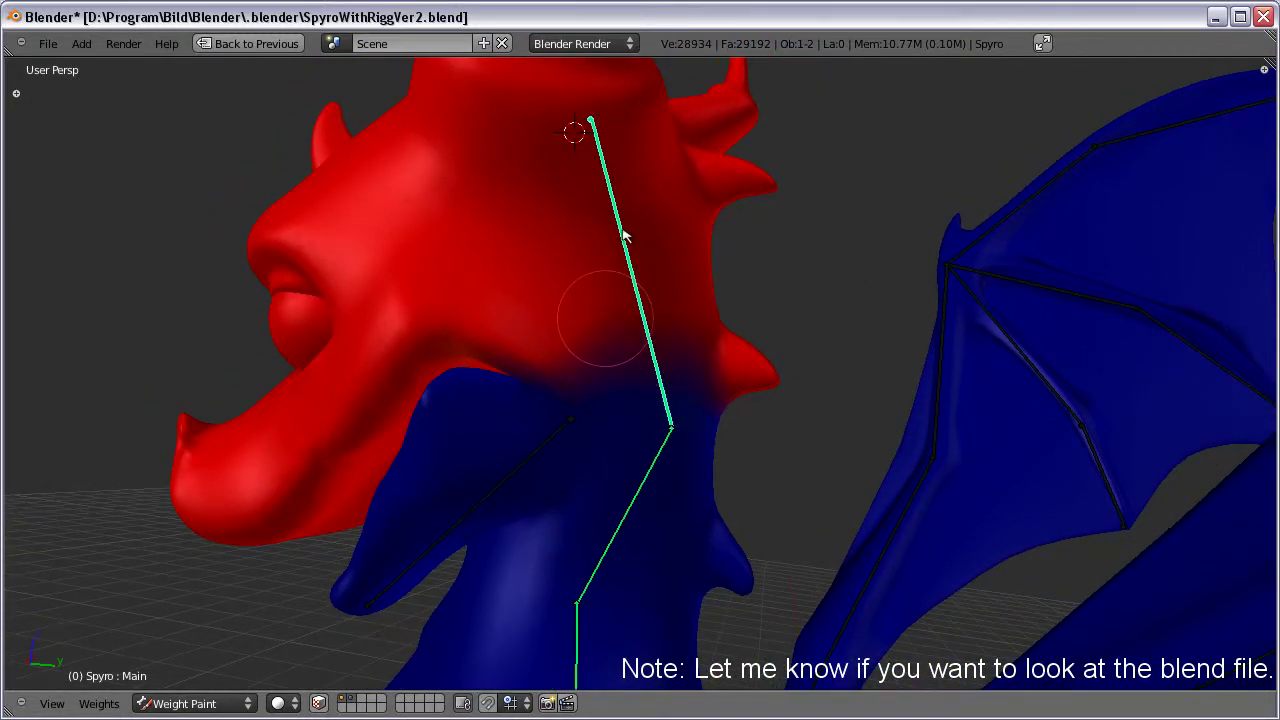
key(KP_3)
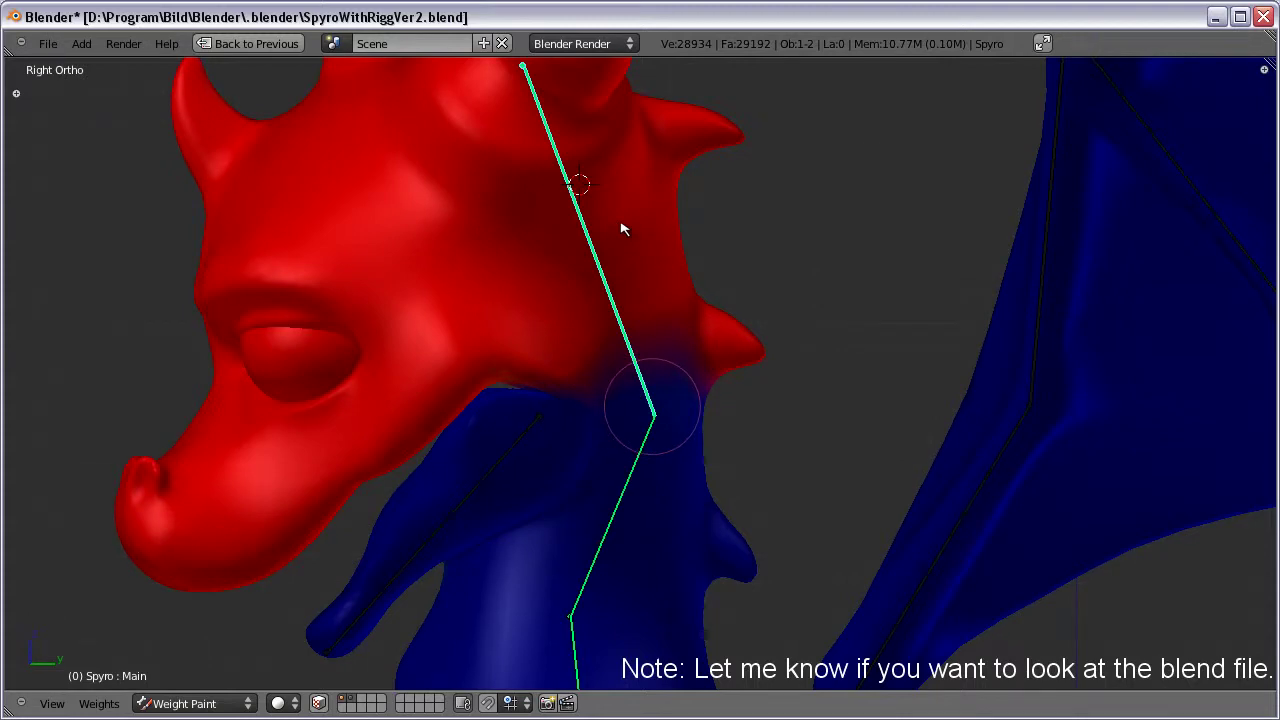
key(z)
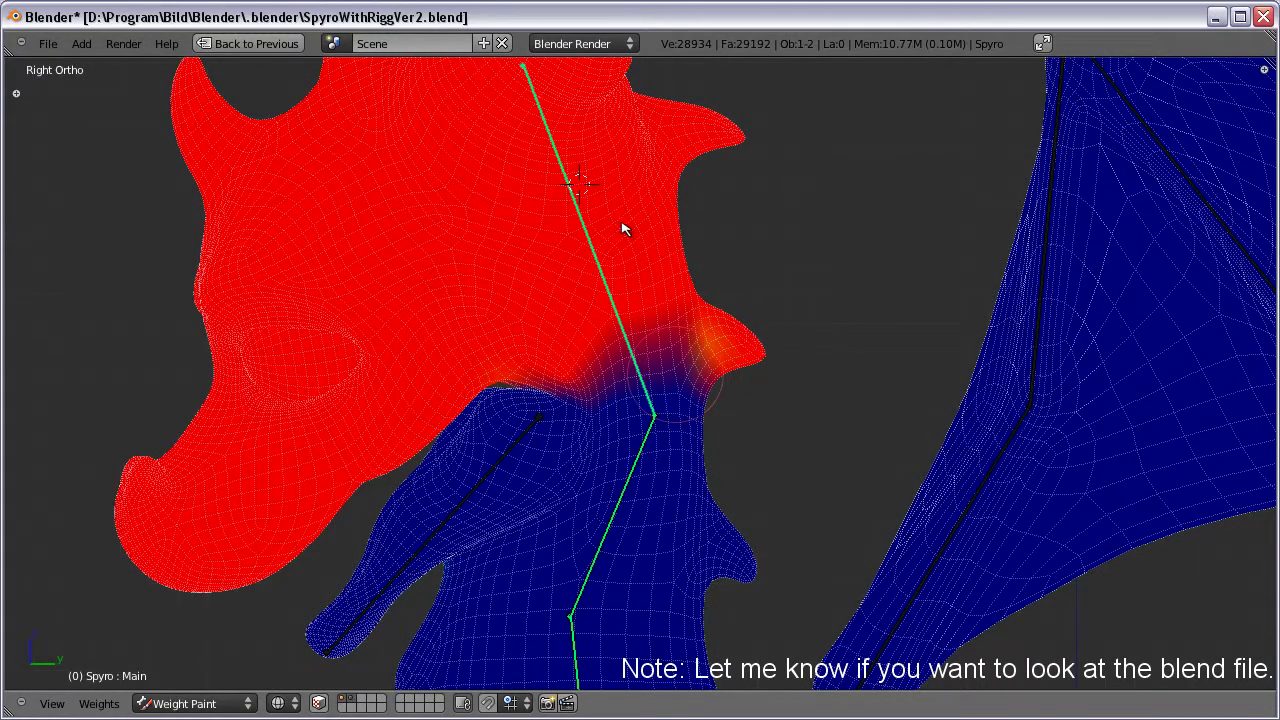
Step: Set the weight brush to Add and paint head weight into the neck joint
key(t)
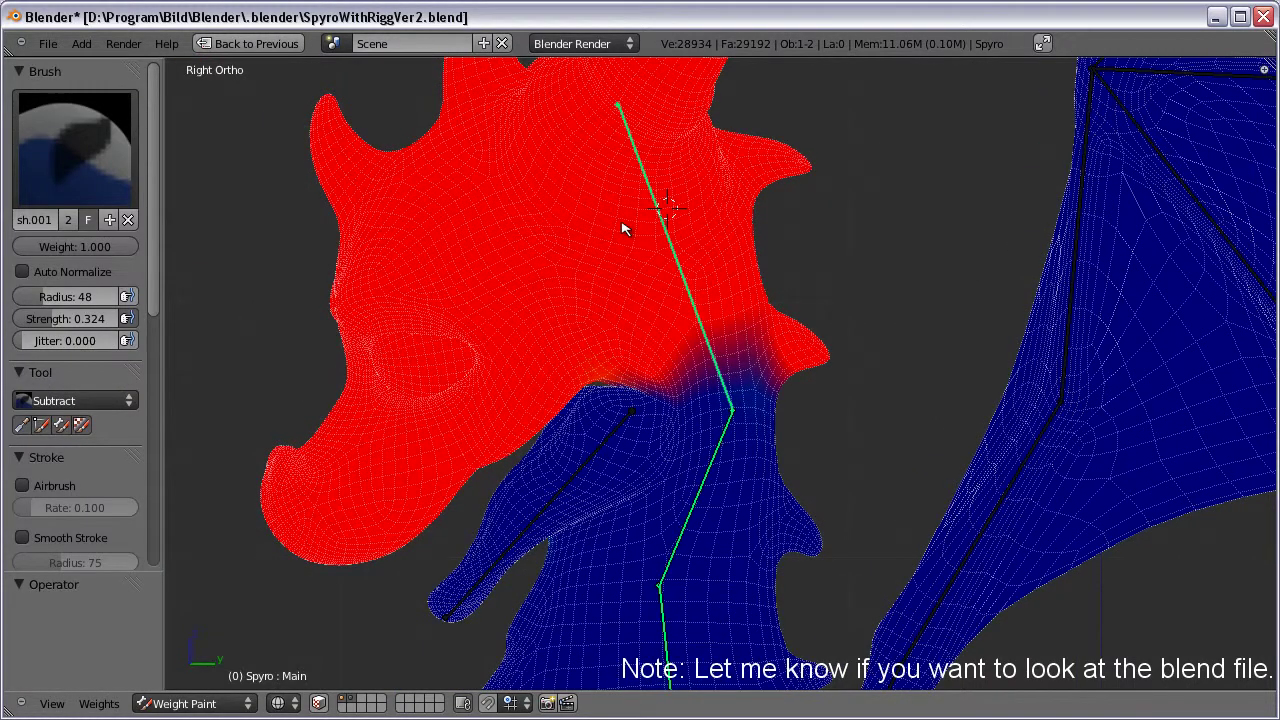
click(70, 340)
key(Up)
key(Up)
key(Up)
key(Down)
key(Down)
key(Down)
key(Return)
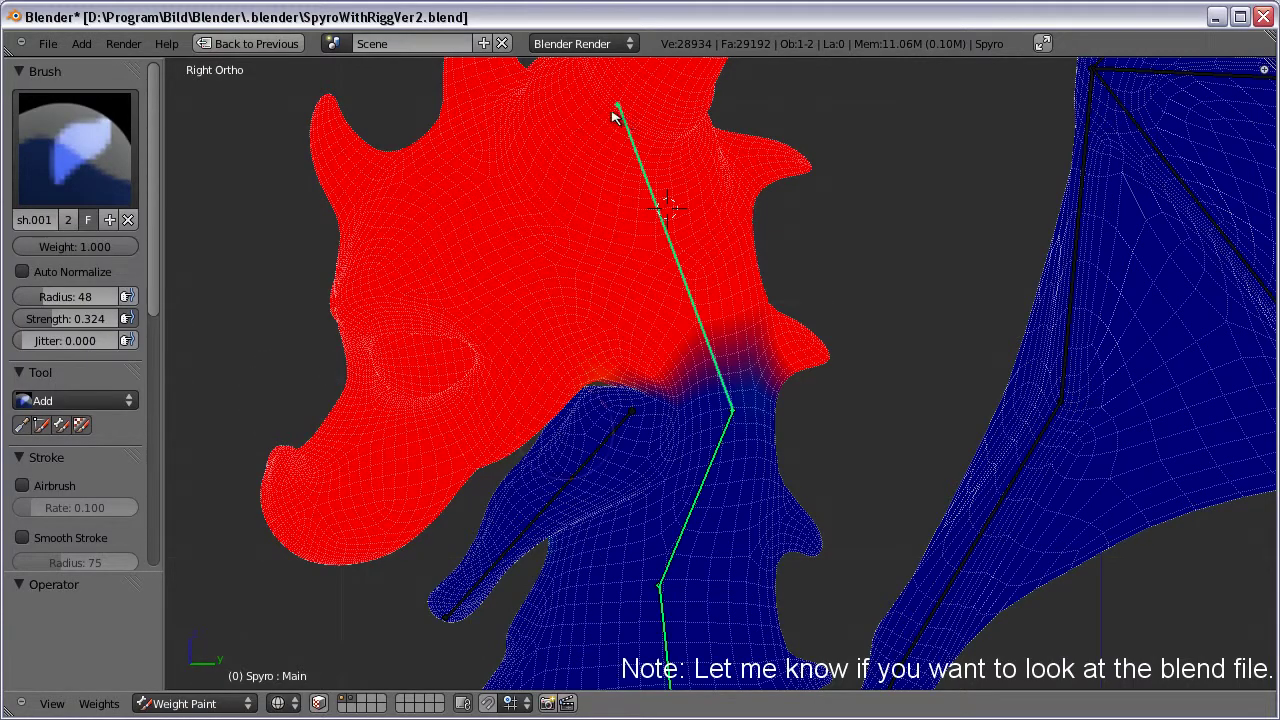
mouse_move(700, 380)
mouse_down()
mouse_move(740, 400)
mouse_move(730, 380)
mouse_move(760, 420)
mouse_up()
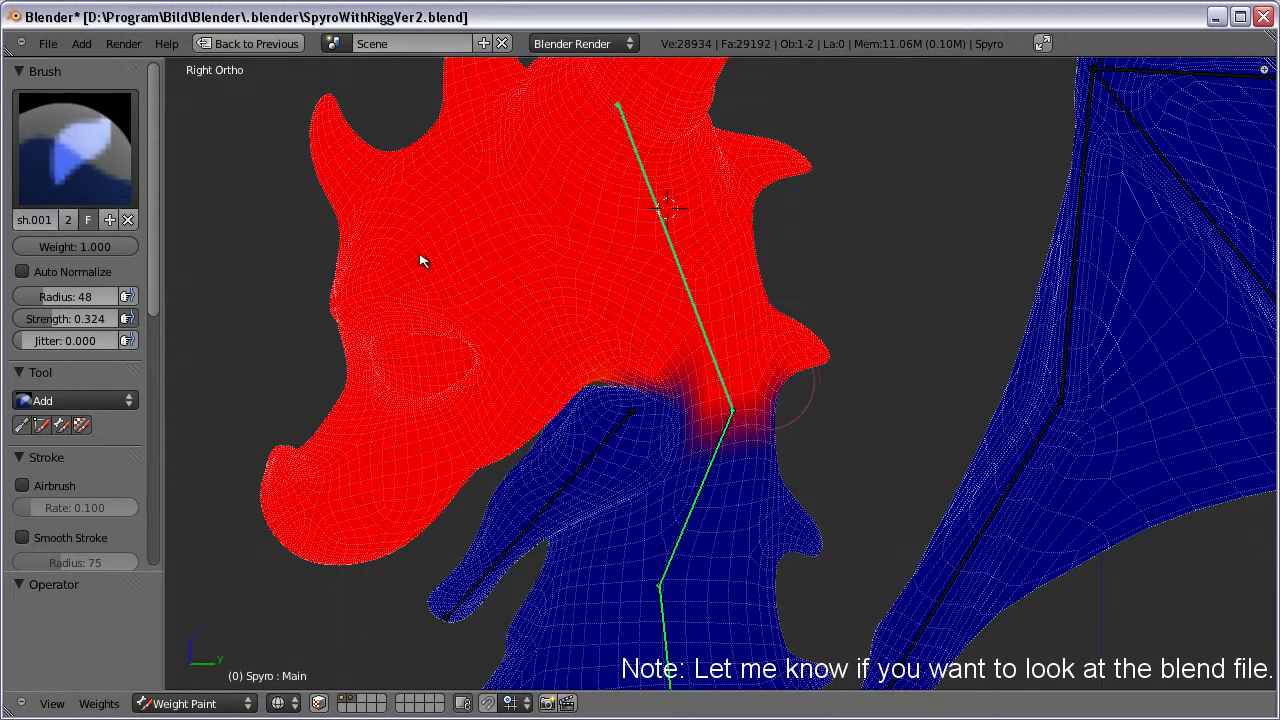
Step: Orbit to check the joint, then rotate the head bone around global Z
mouse_move(666, 320)
middle_down()
mouse_move(903, 289)
mouse_move(920, 328)
middle_up()
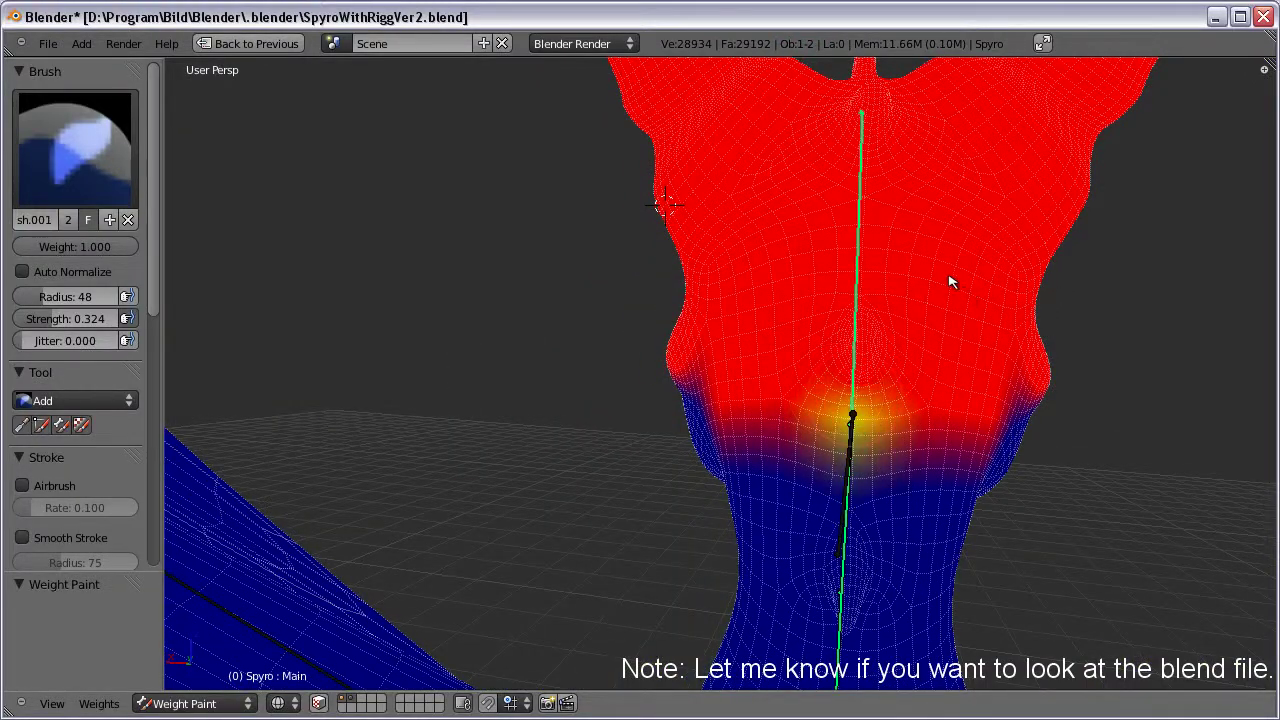
middle_drag(877, 229, 877, 230)
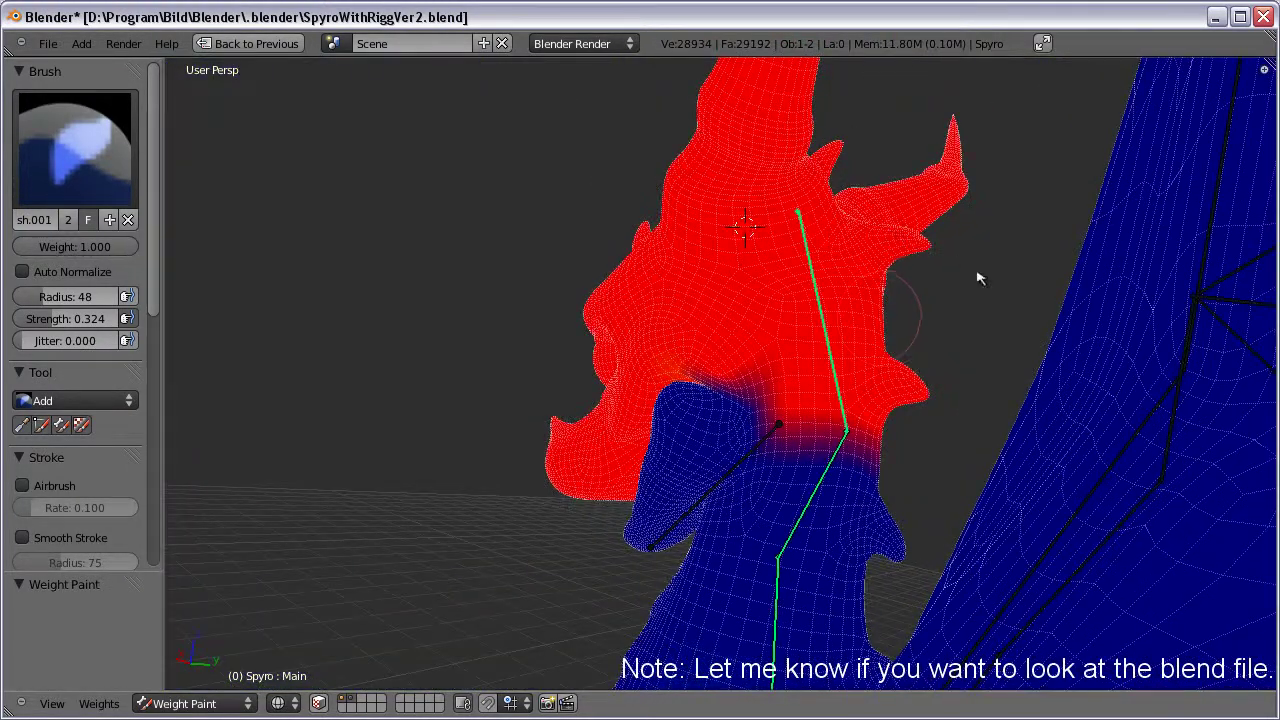
key(KP_3)
key(r)
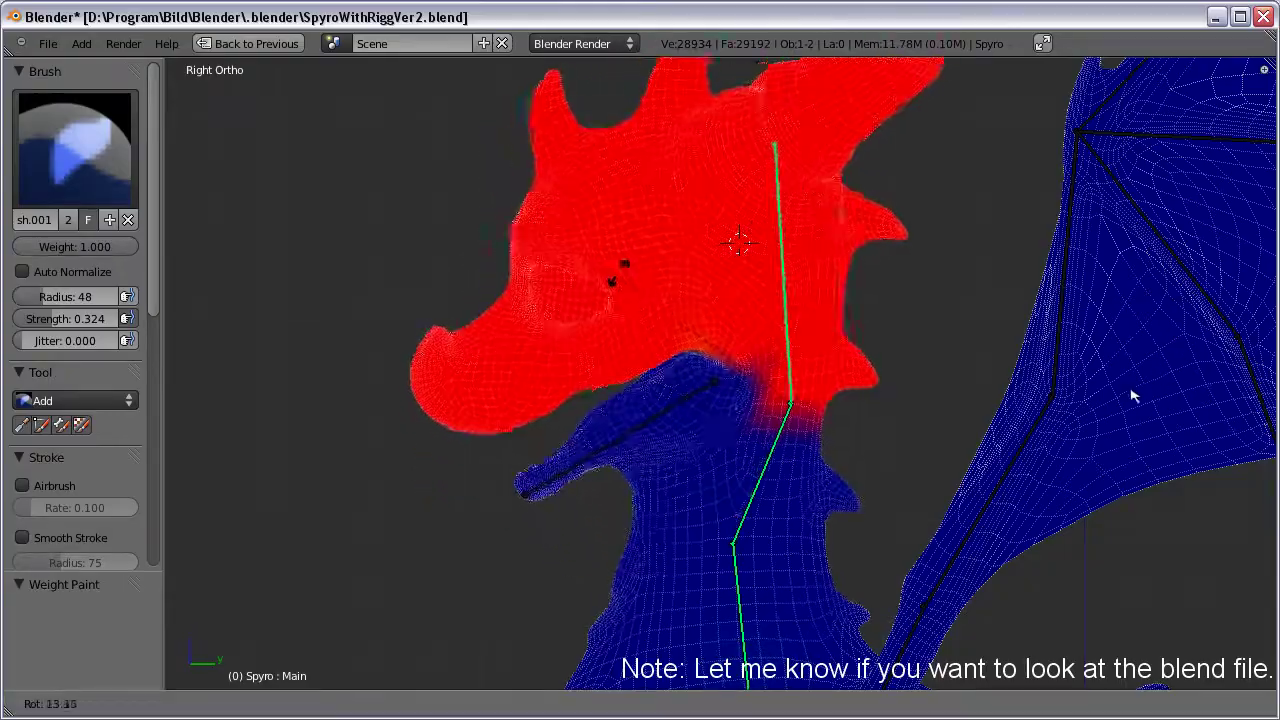
key(z)
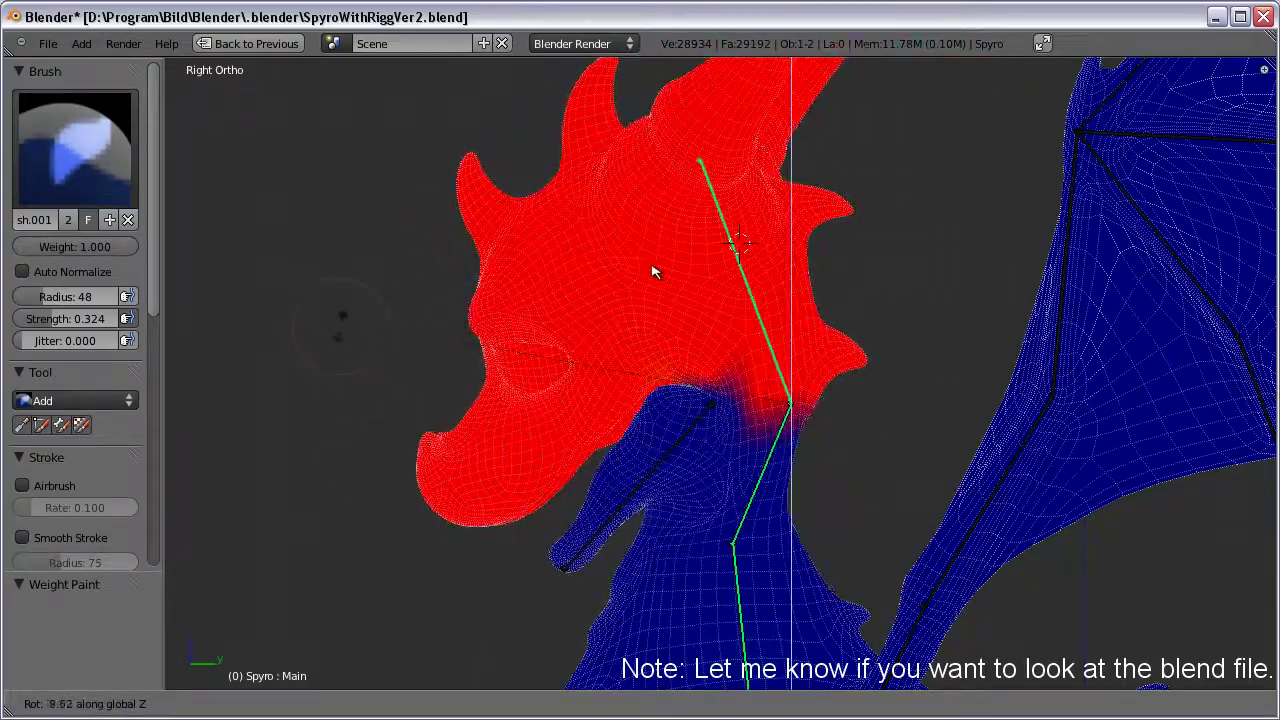
Step: Confirm the head turn and compare the head and neck bone weights at the joint
click(740, 318)
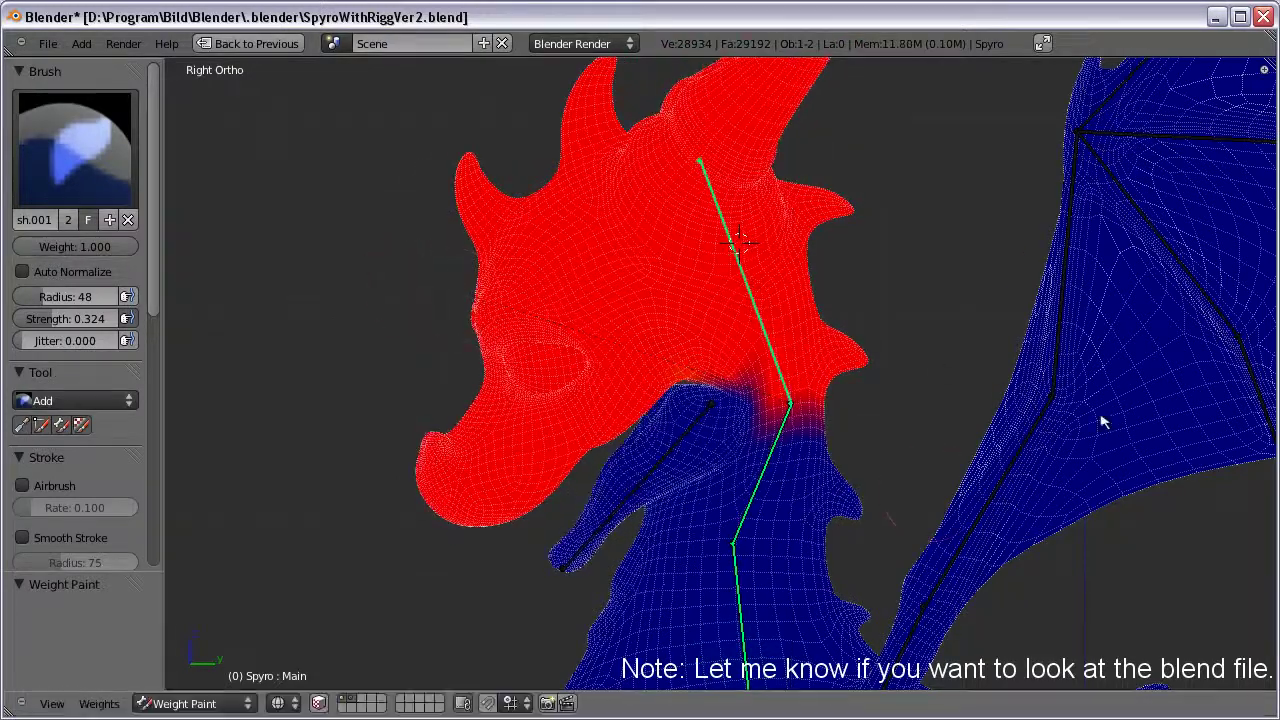
key(bracketright)
scroll(1250, 390, up, 2)
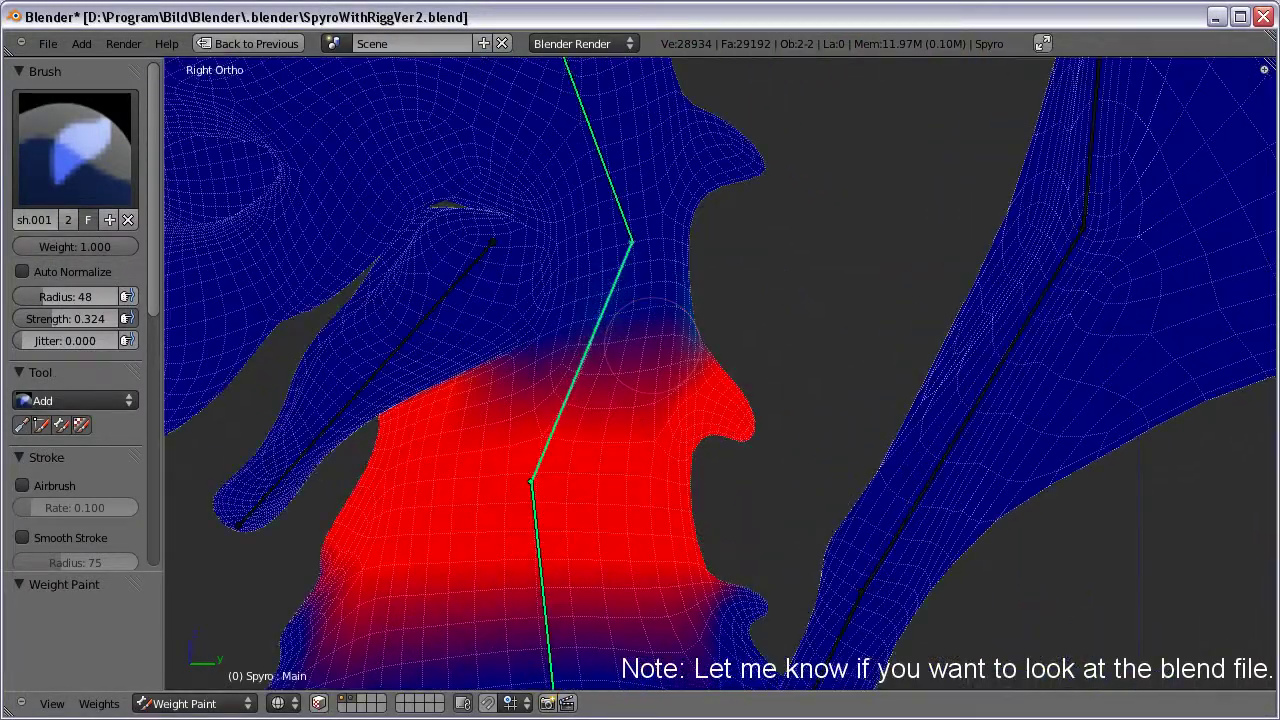
scroll(1174, 383, up, 2)
key(bracketright)
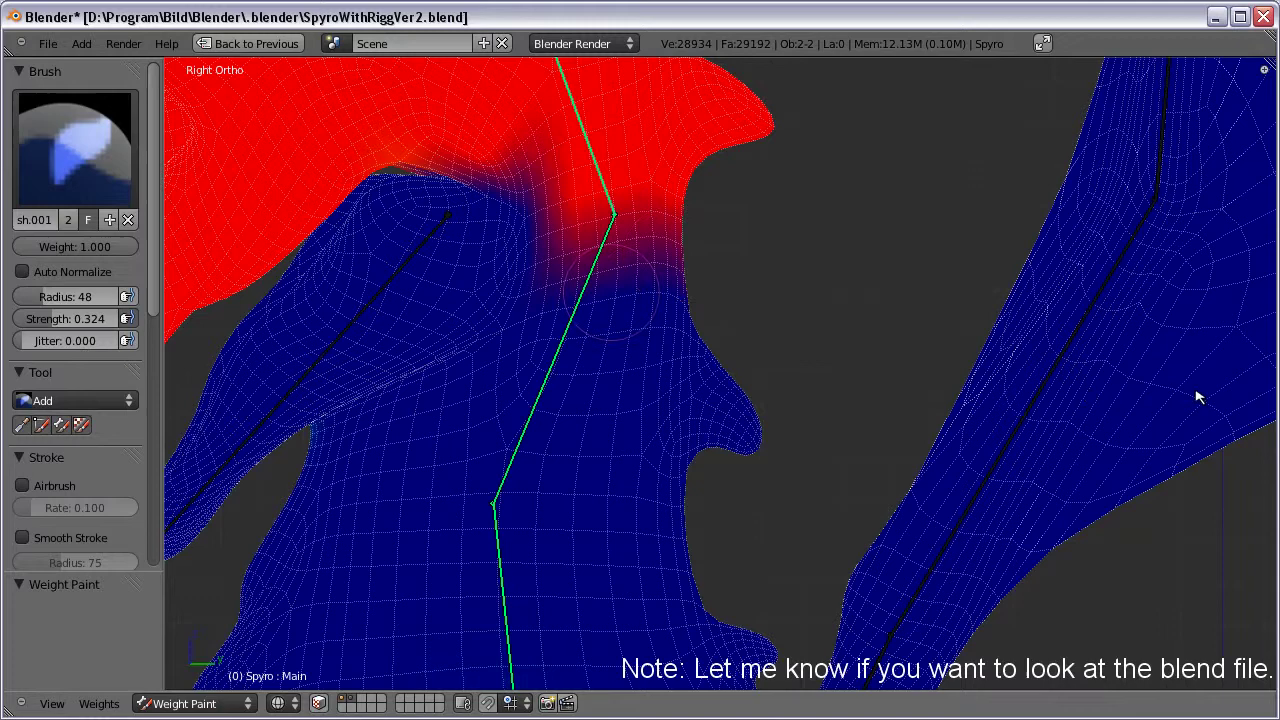
key(bracketleft)
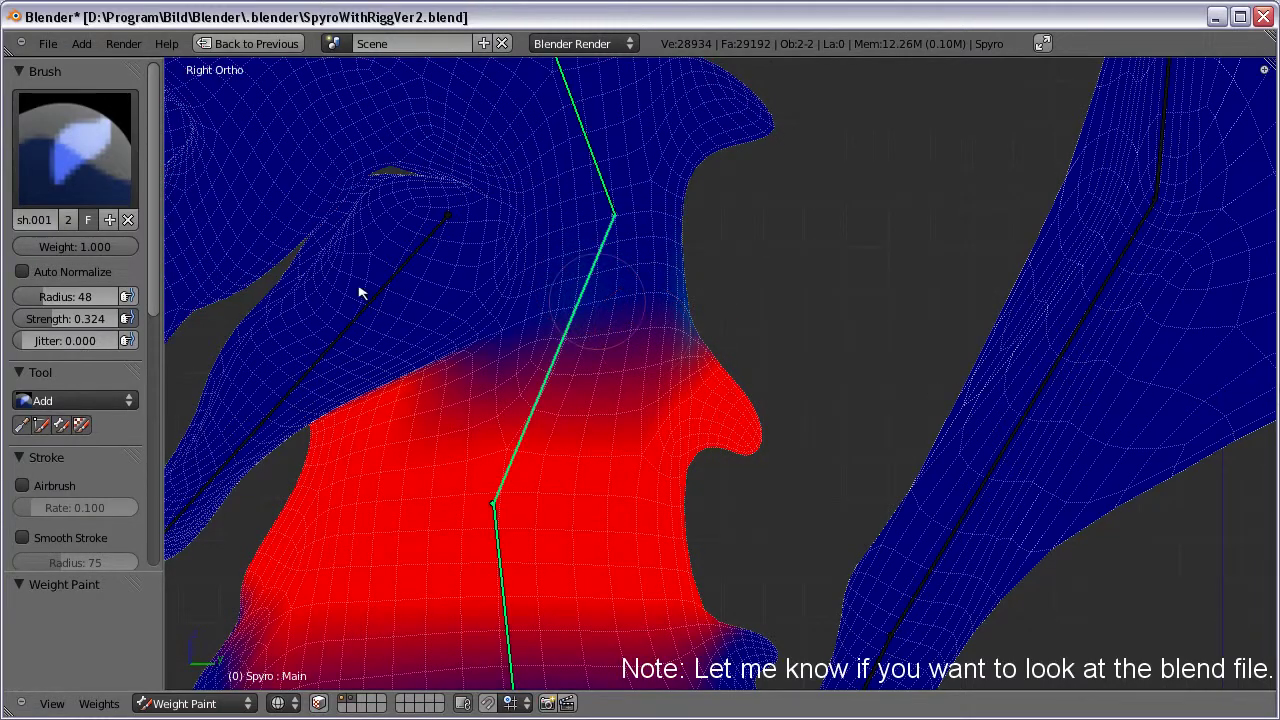
scroll(958, 304, up, 1)
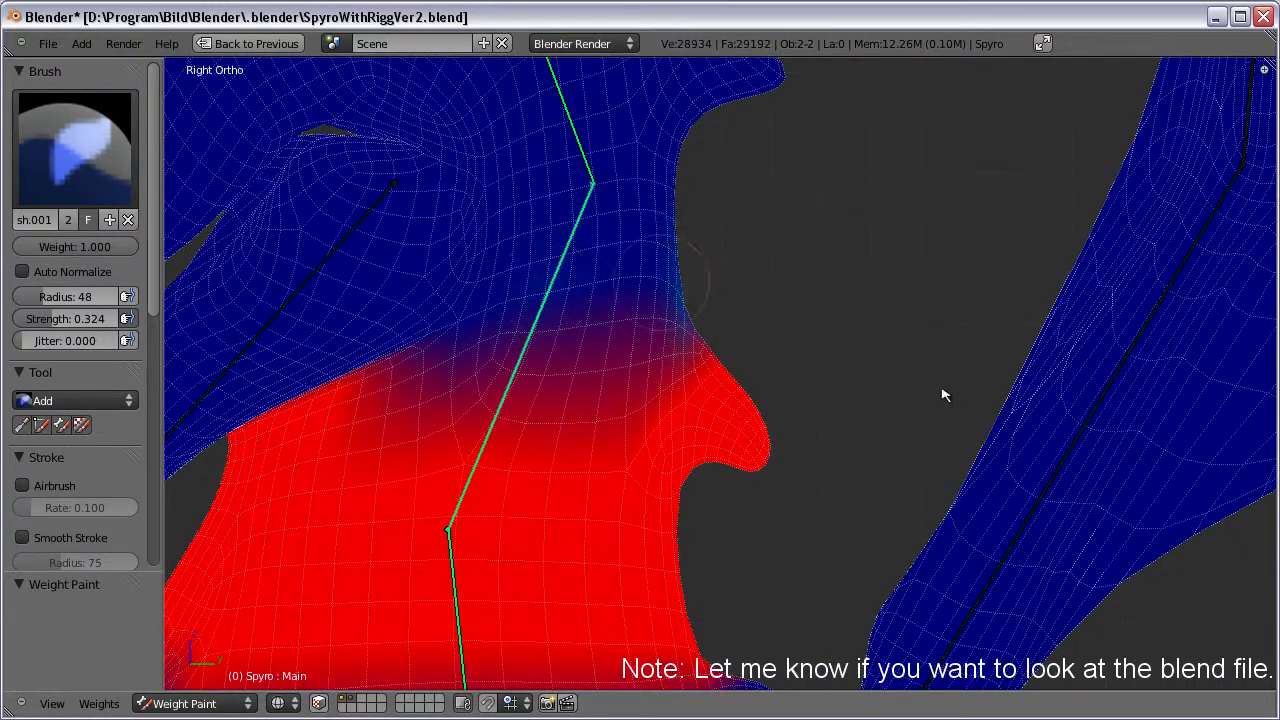
key(bracketright)
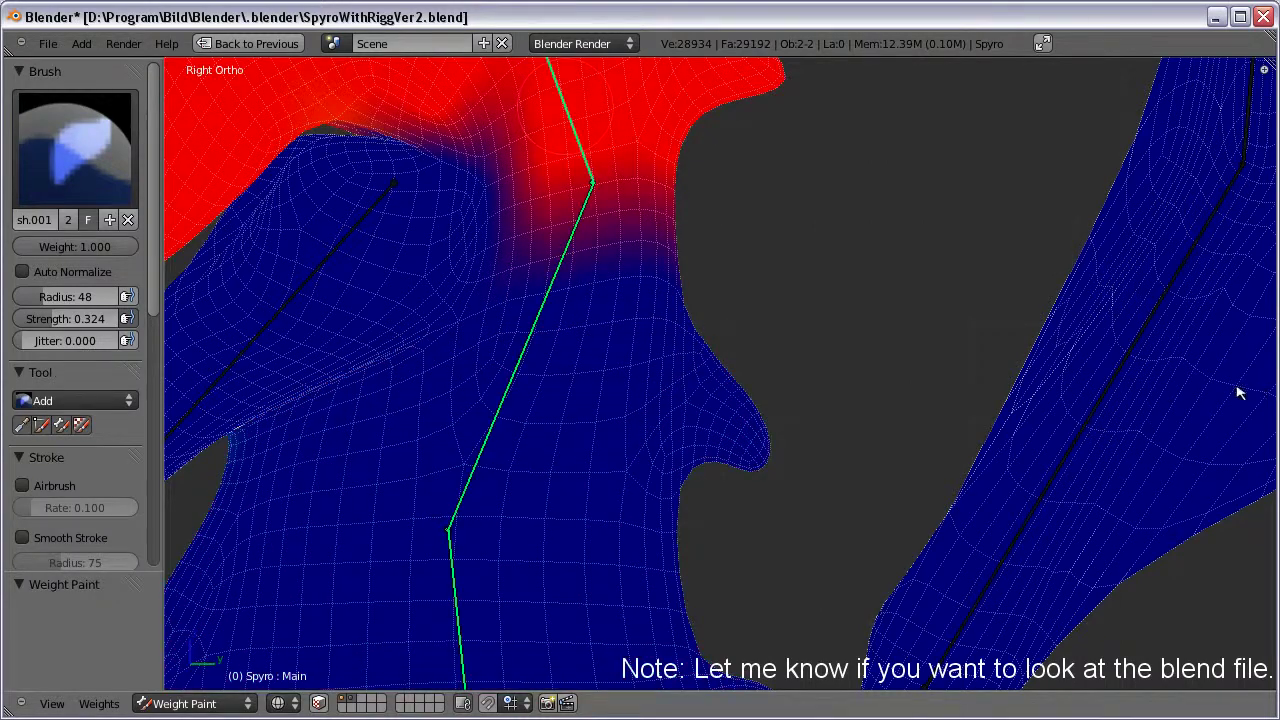
shift+middle_drag(822, 249, 865, 377)
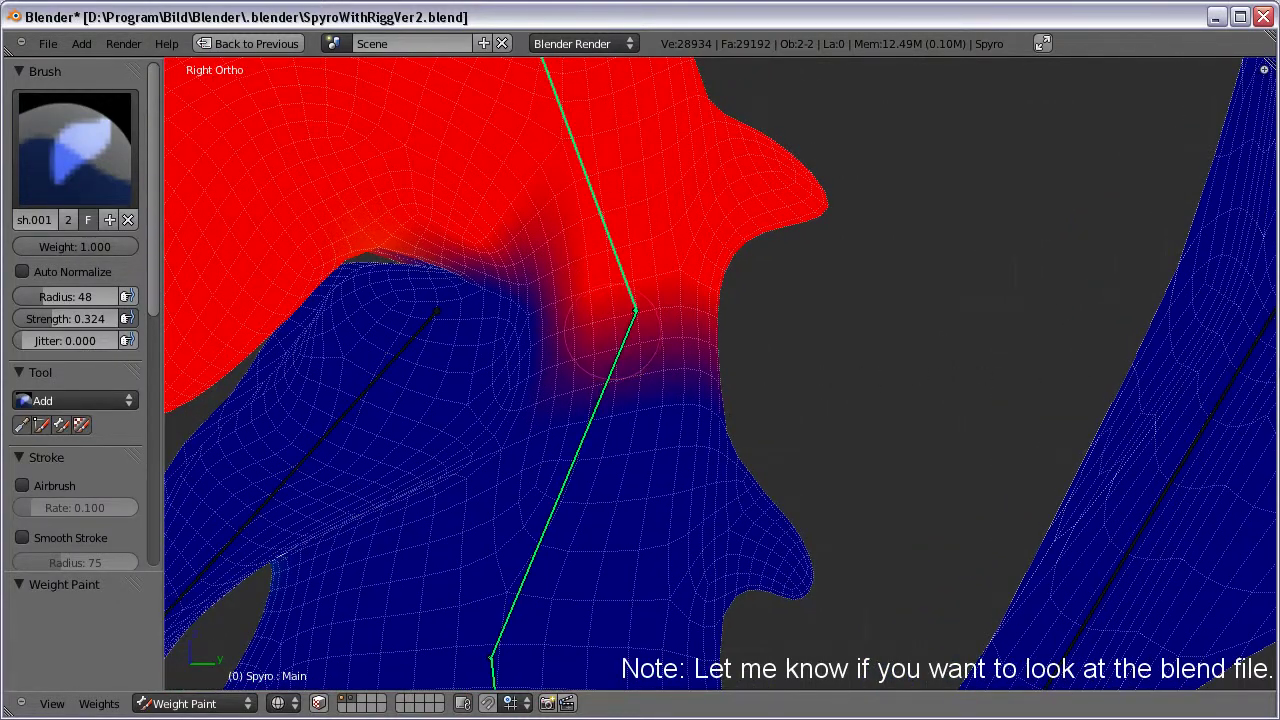
Step: Paint neck bone weight up toward the head joint and orbit to inspect it
key(bracketleft)
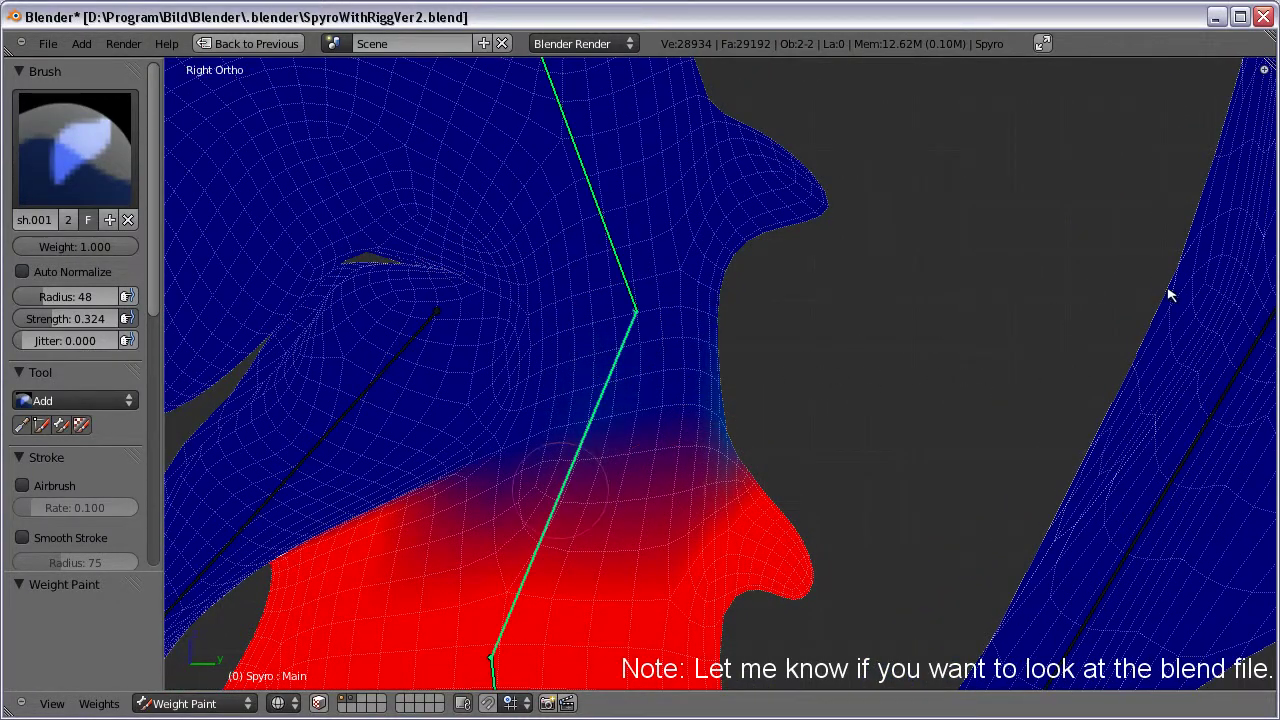
drag(558, 487, 665, 430)
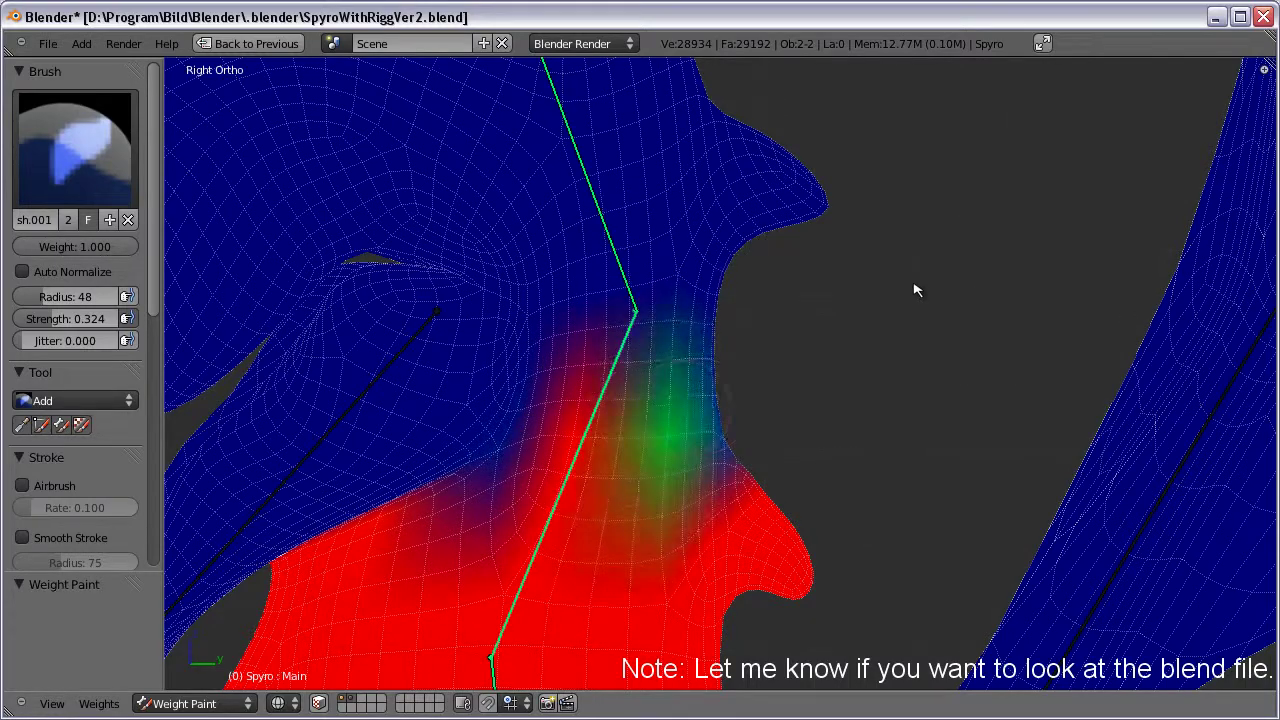
mouse_move(1100, 391)
middle_down()
mouse_move(697, 350)
mouse_move(489, 294)
mouse_move(520, 251)
middle_up()
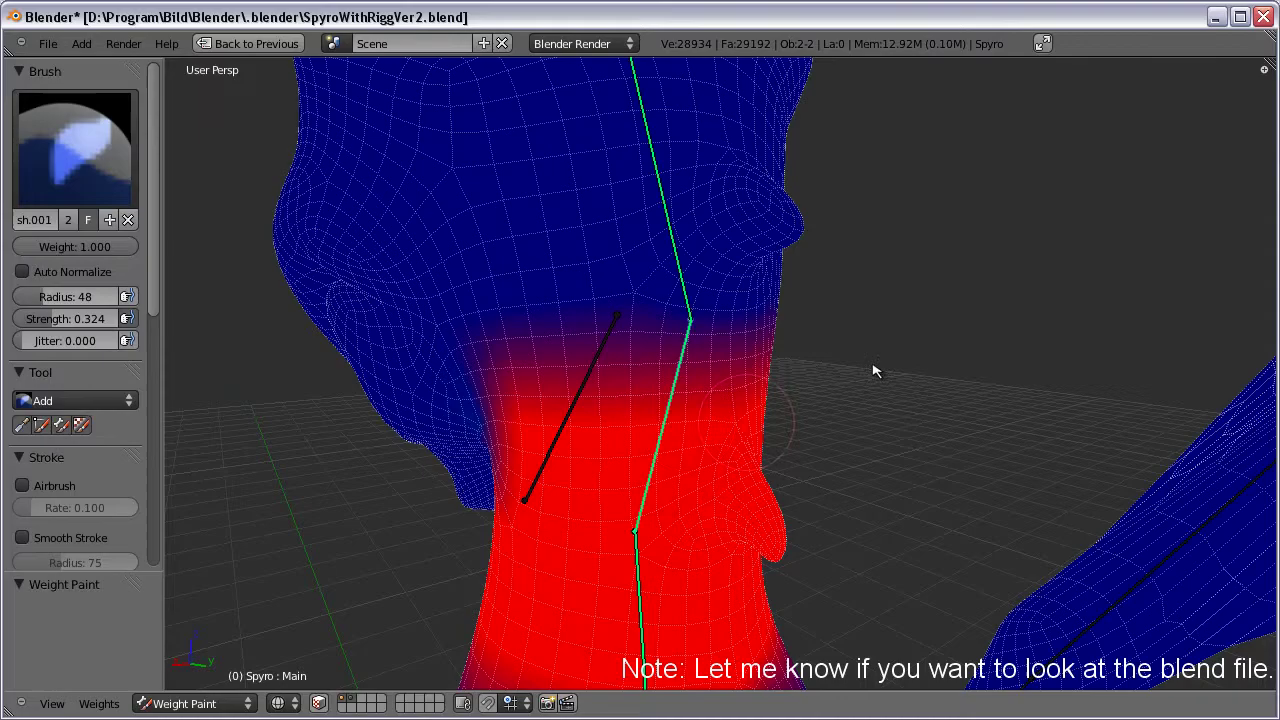
middle_drag(859, 354, 873, 288)
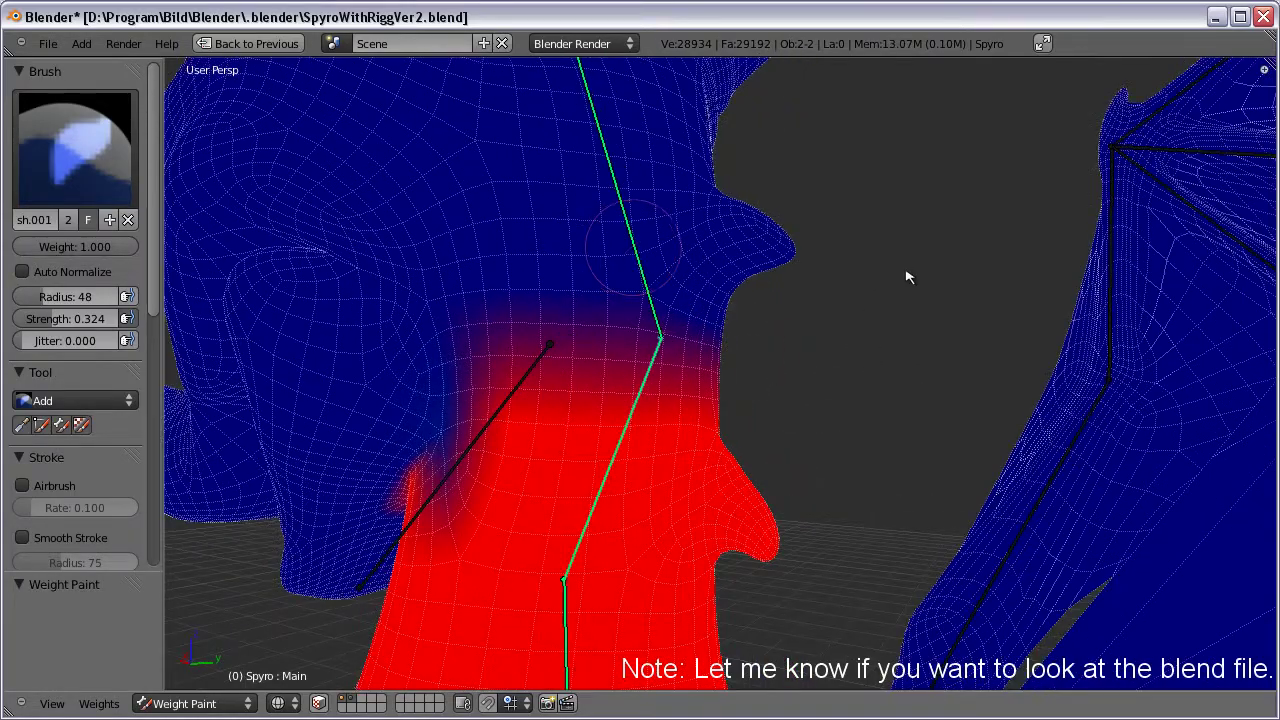
Step: Turn the head around global Z to check neck deformation, cancelling both rotations
key(r)
key(z)
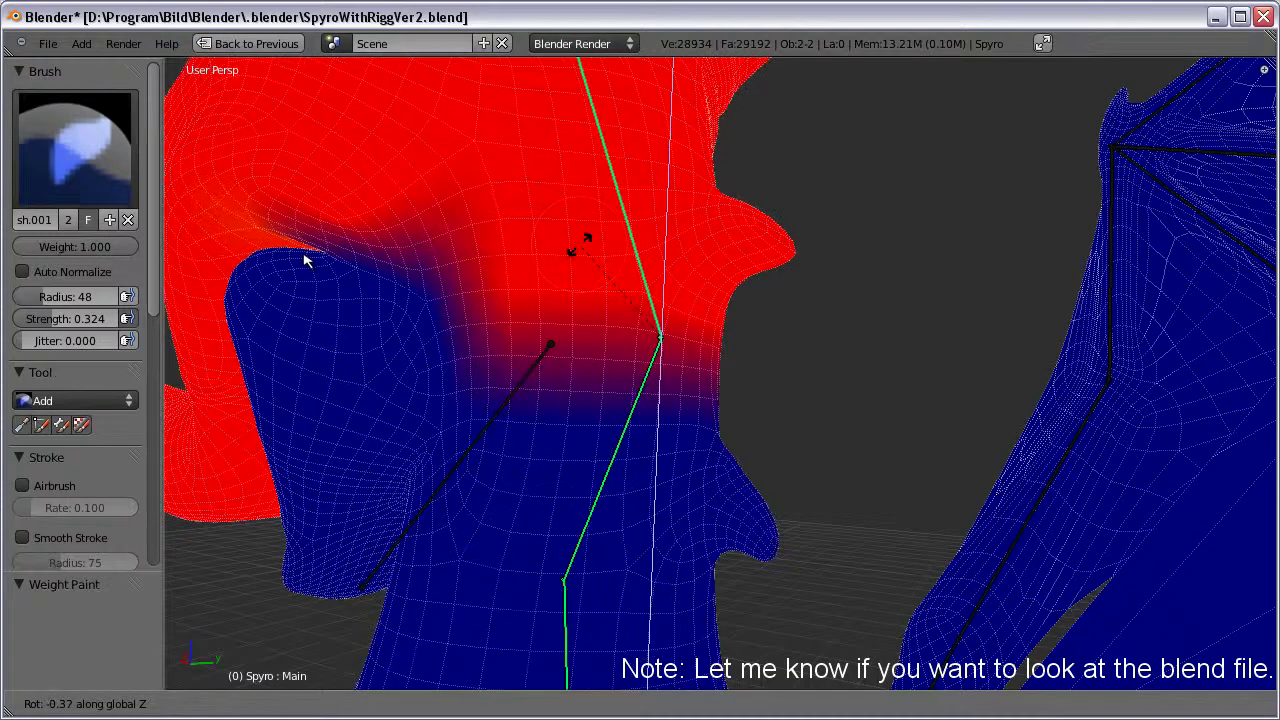
middle_drag(998, 430, 955, 350)
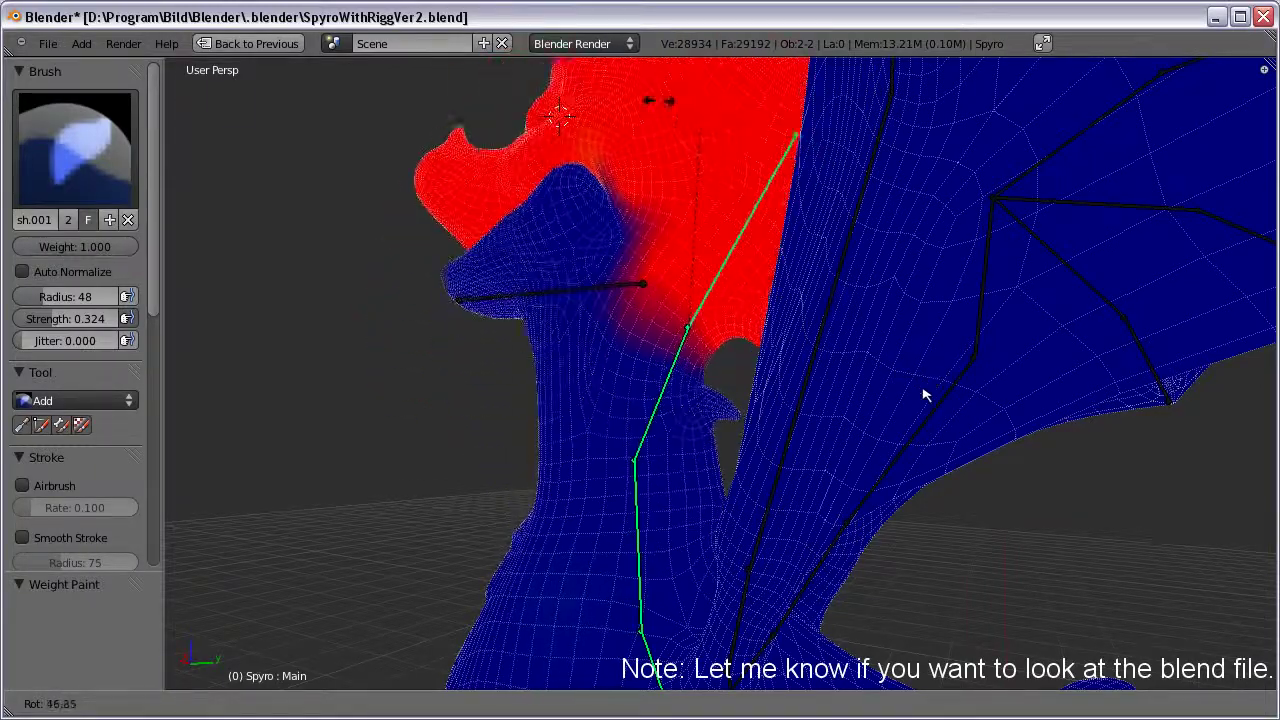
right_click(894, 401)
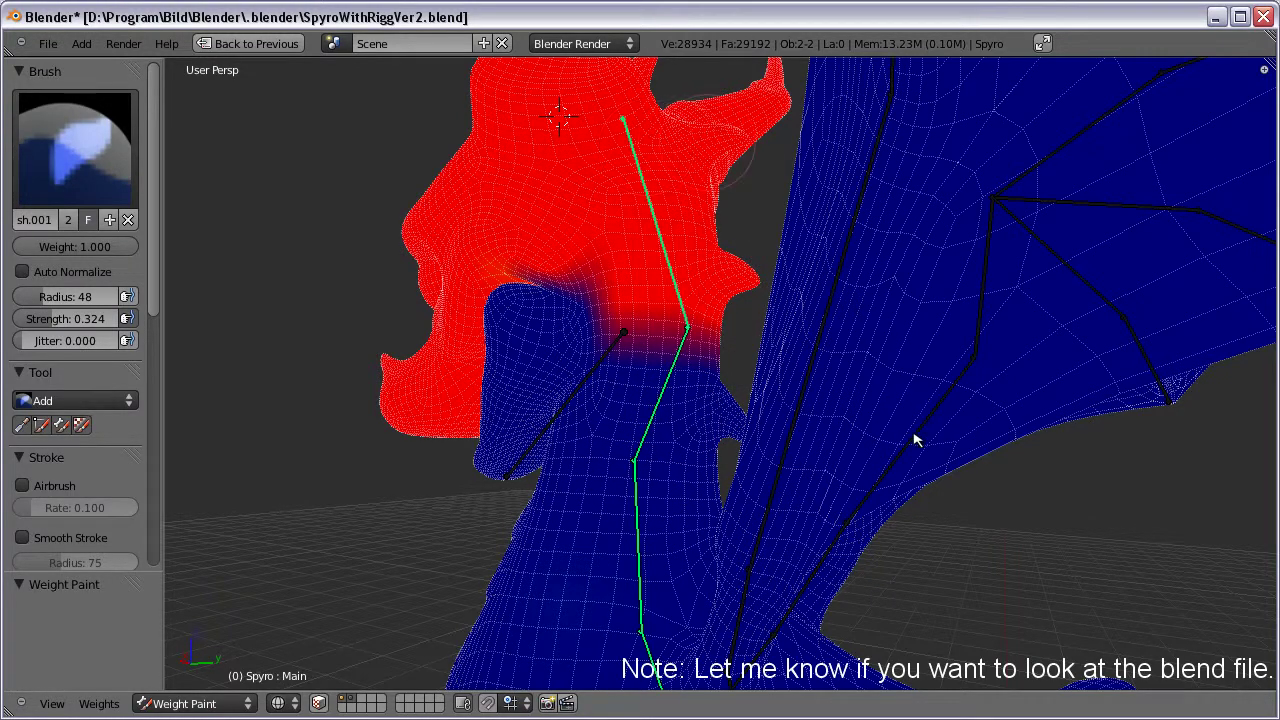
key(r)
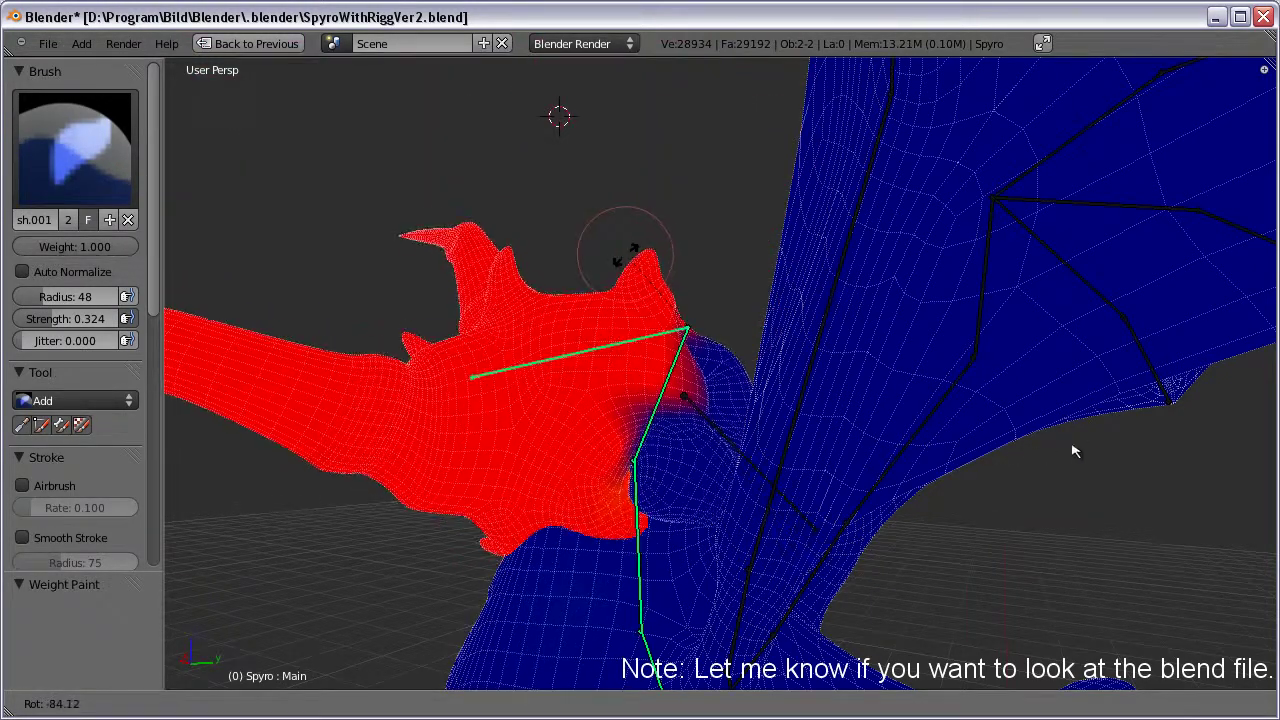
right_click(1040, 449)
Step: Apply a small head turn, undo it, and orbit to a side view of the head
key(r)
click(1238, 446)
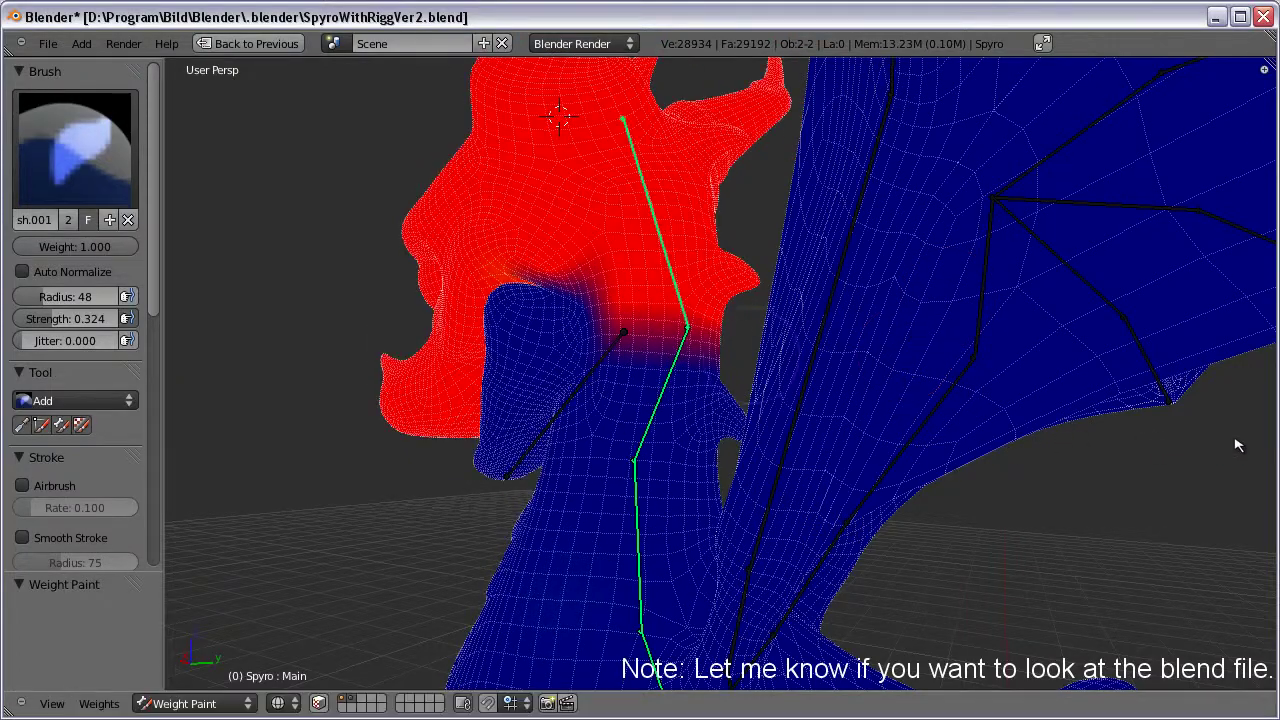
key(ctrl+z)
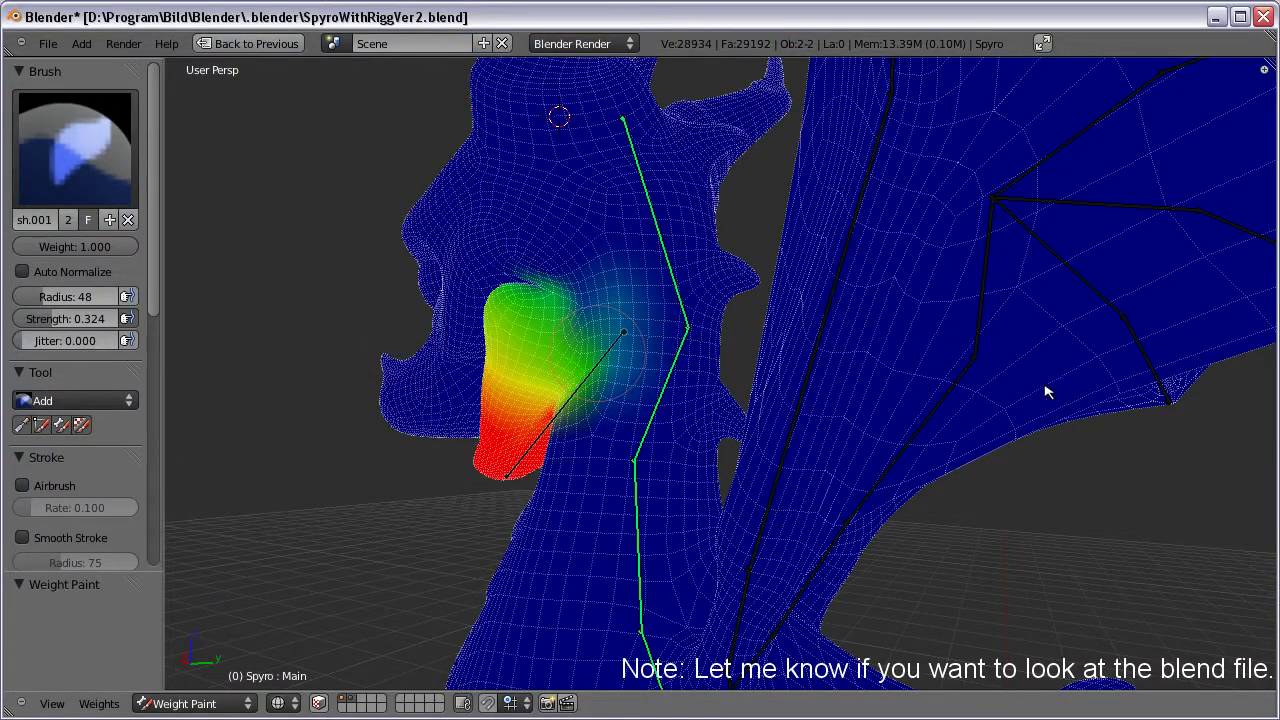
mouse_move(1047, 392)
middle_down()
mouse_move(1017, 446)
mouse_move(829, 380)
middle_up()
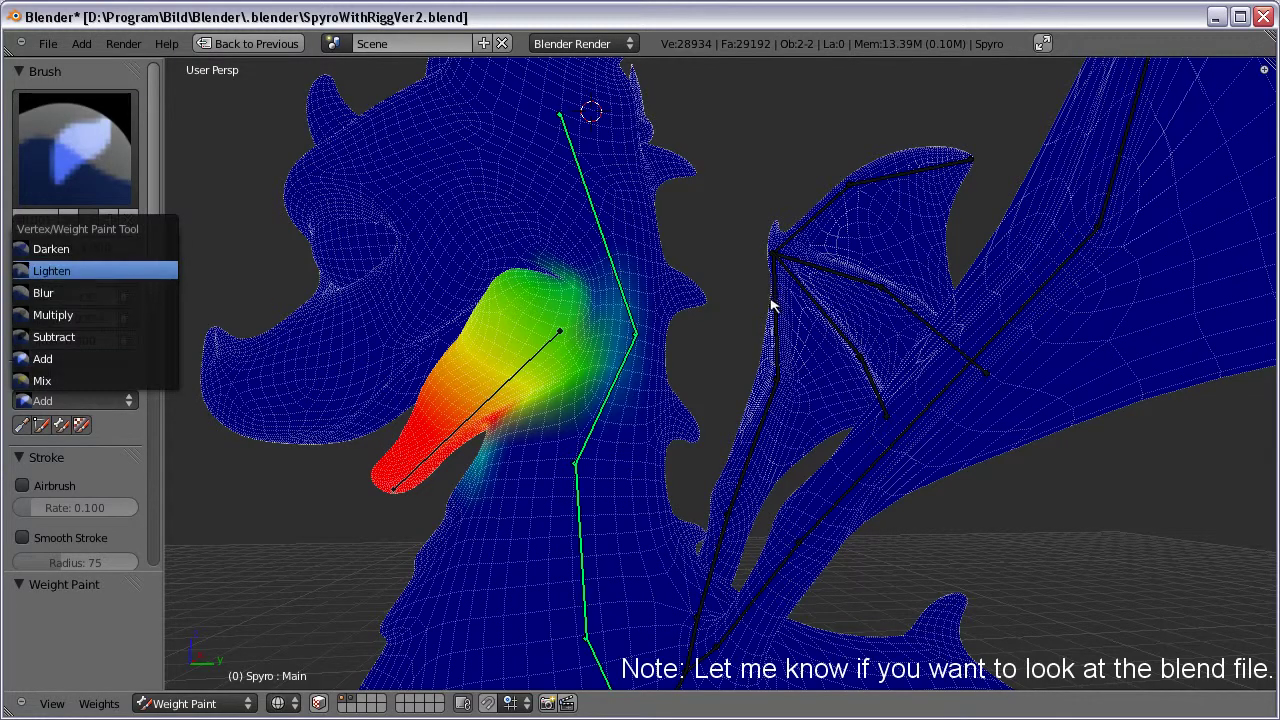
Step: Switch the brush to Subtract and rotate the jaw bone open twice to test it
key(Down)
key(Down)
key(Down)
key(Return)
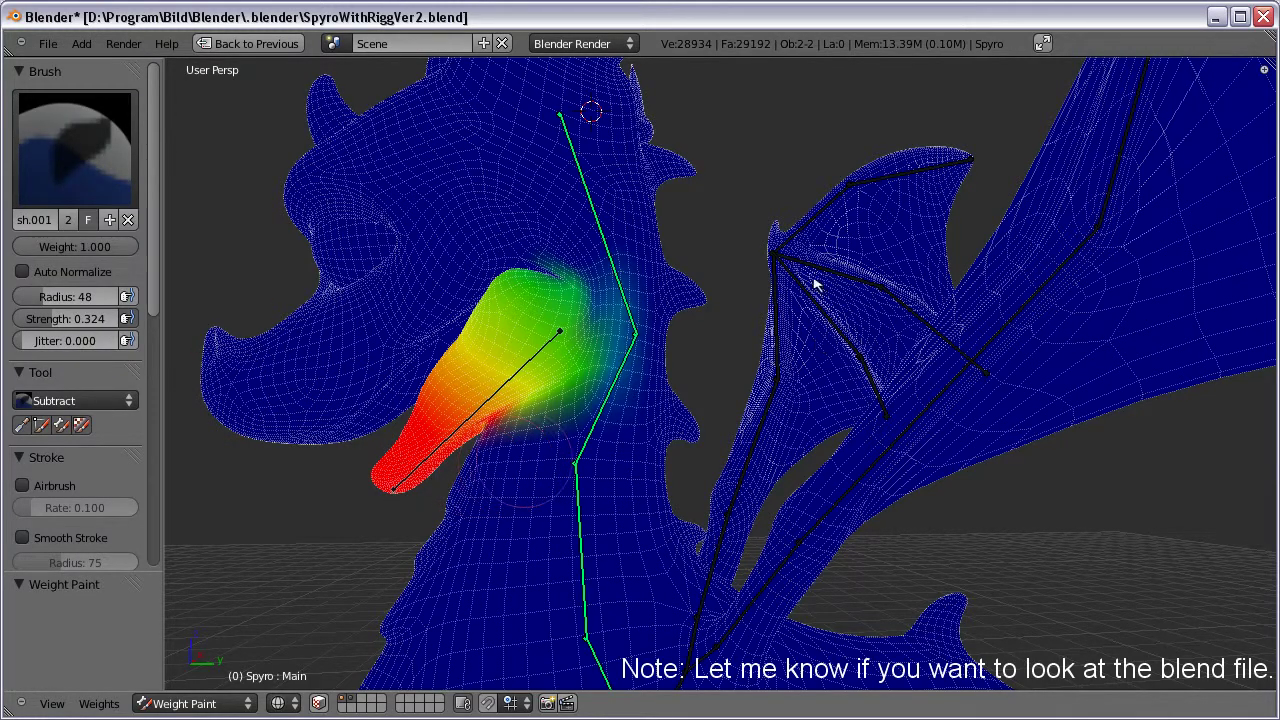
mouse_move(766, 302)
middle_down()
mouse_move(815, 304)
mouse_move(790, 304)
middle_up()
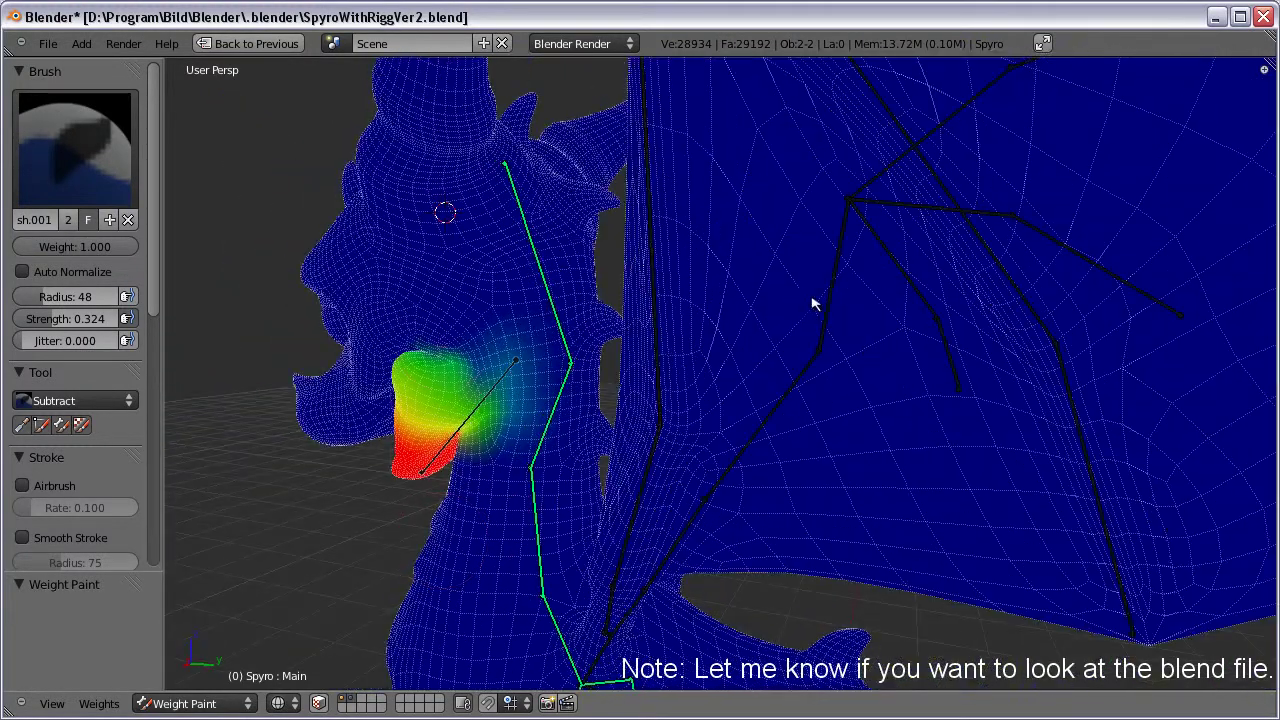
key(r)
click(771, 297)
key(r)
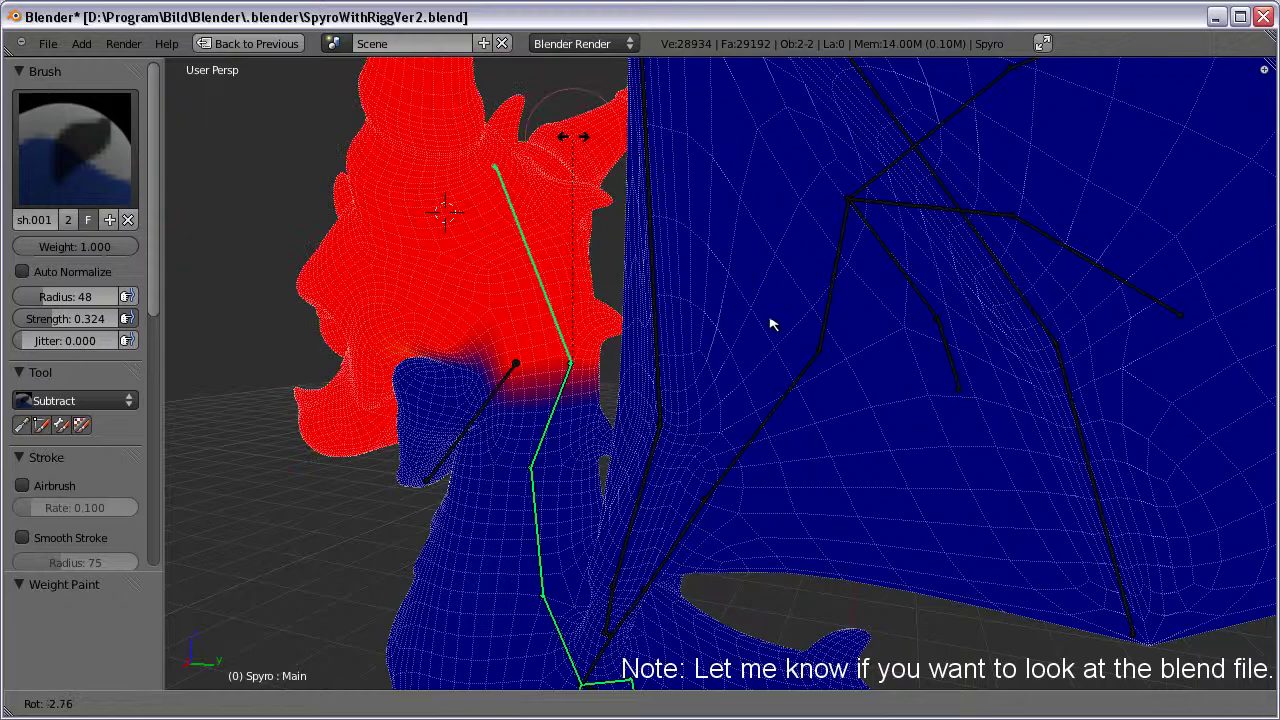
click(771, 300)
Step: Select all bones and clear their rotation with Alt+R to restore the rest pose
key(a)
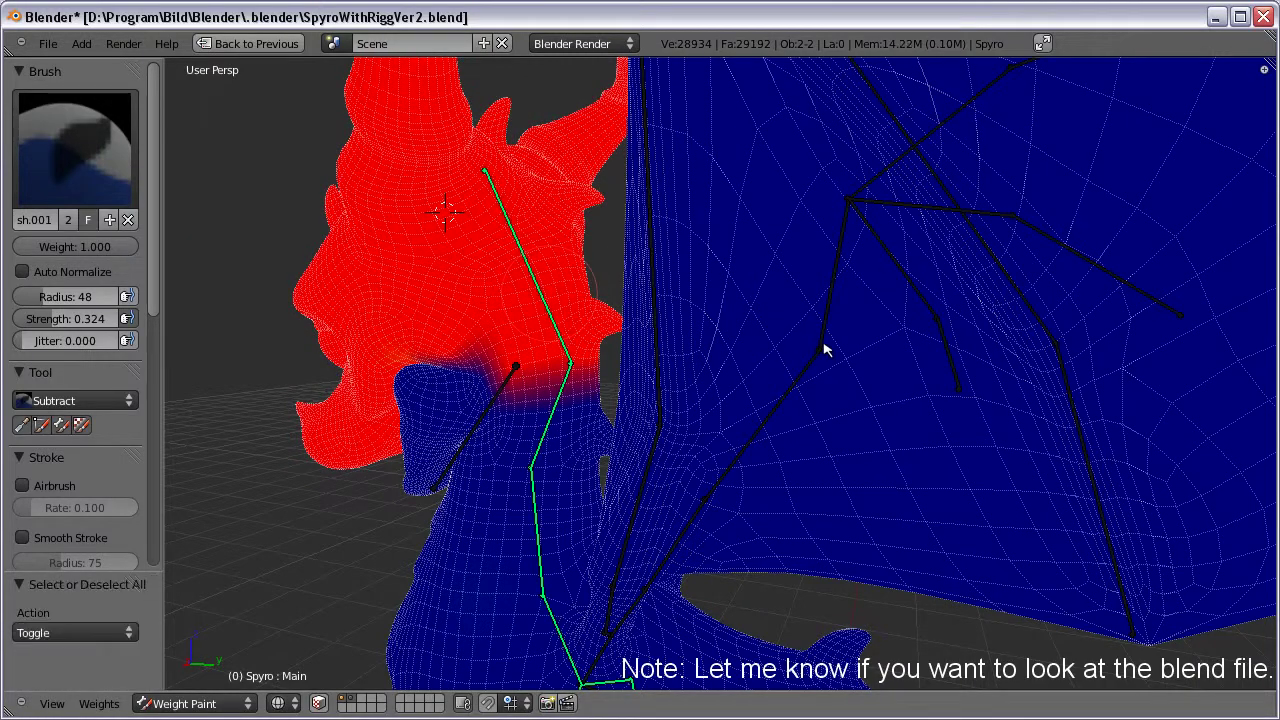
key(a)
key(alt+r)
mouse_move(484, 341)
middle_down()
mouse_move(670, 323)
mouse_move(357, 346)
mouse_move(129, 313)
middle_up()
Step: Return to Object Mode and restore the layout showing Vertex Groups and Shape Keys
key(ctrl+Tab)
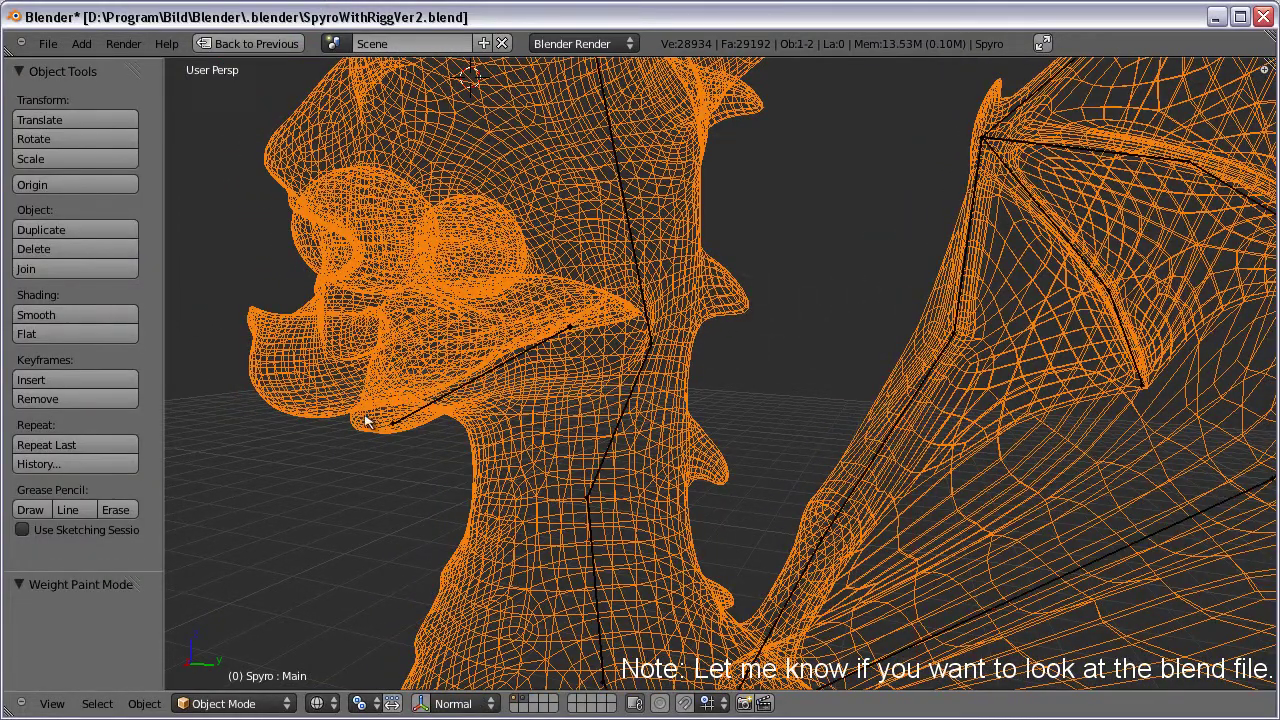
key(ctrl+Up)
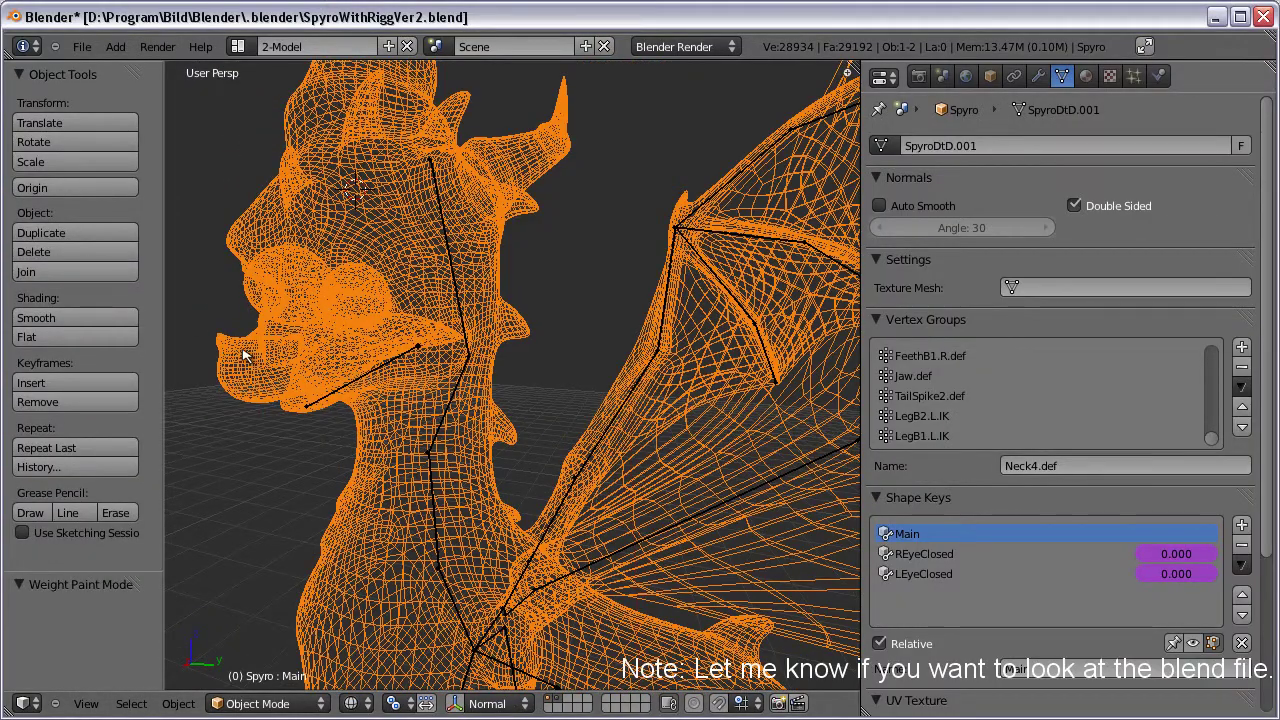